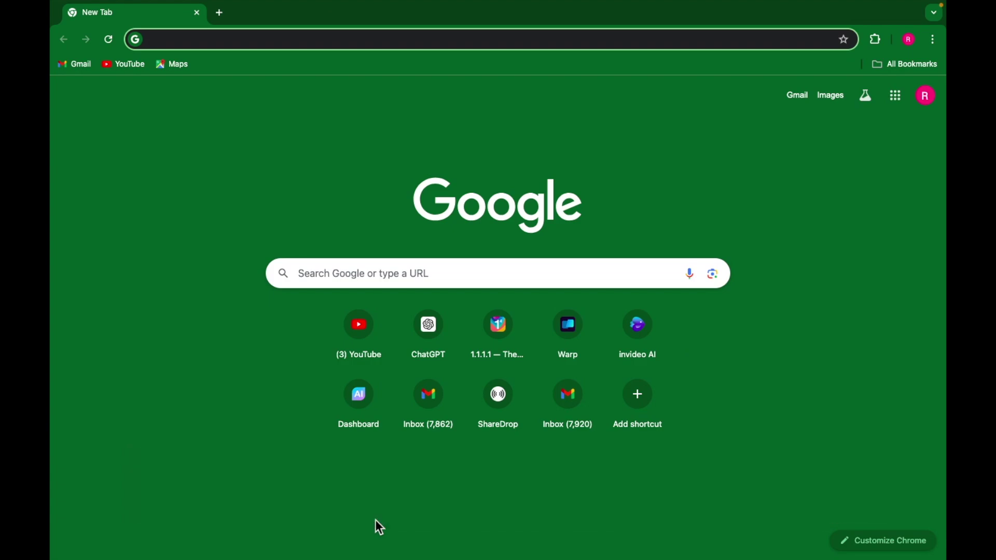
Search Google for MySQL and open the official mysql.com result.
text(mysq;)
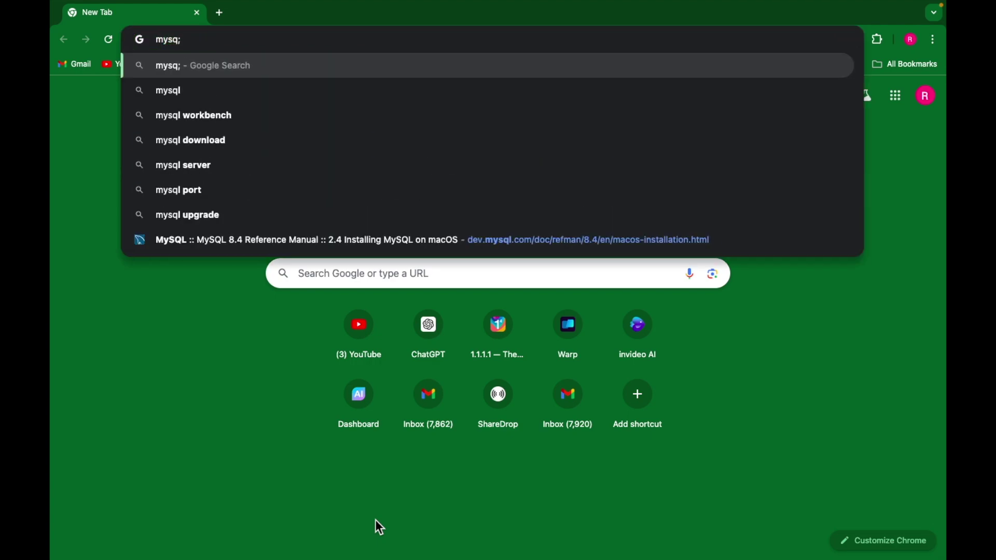
key(Return)
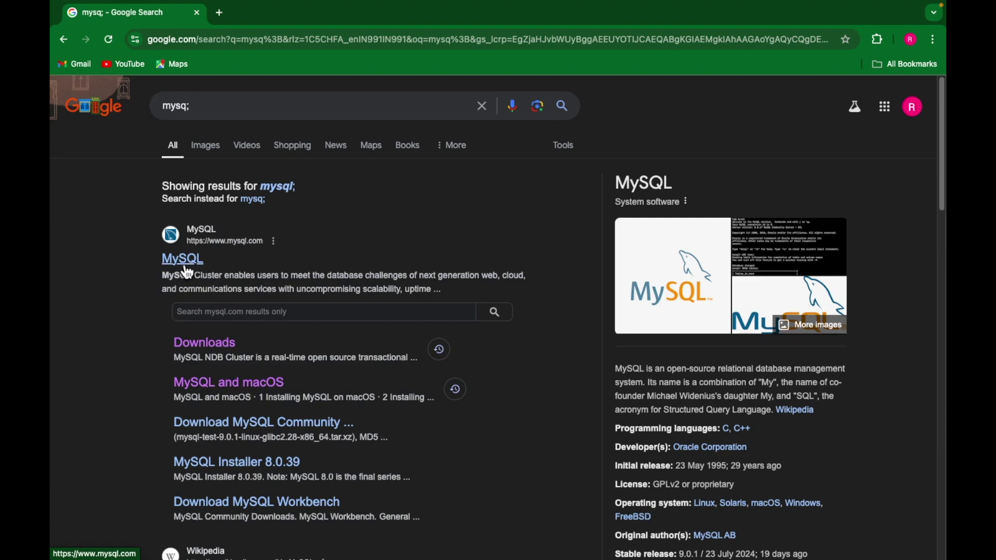
click(186, 262)
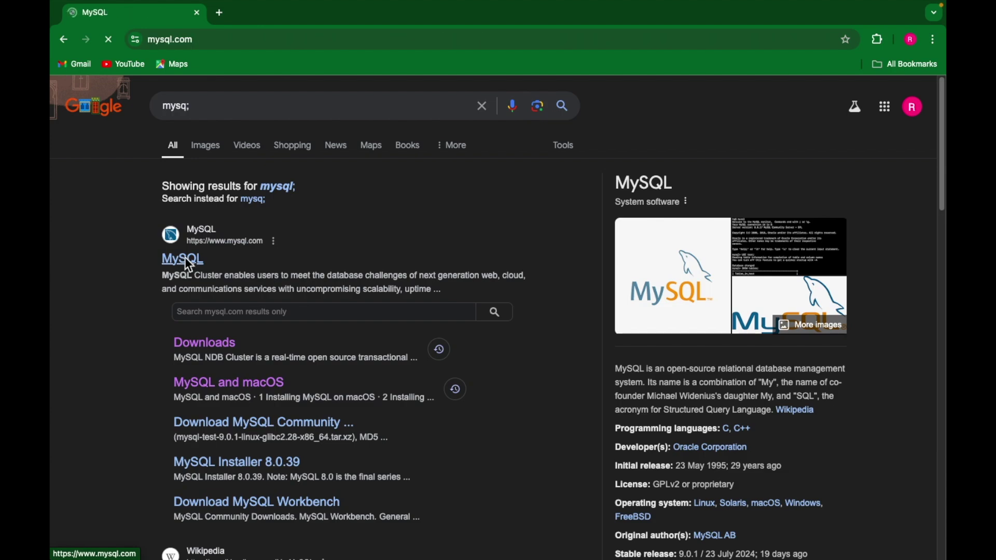
Go from MySQL Downloads to MySQL Community (GPL) Downloads, then MySQL Community Server.
scroll(262, 319, down, 1)
scroll(262, 319, up, 1)
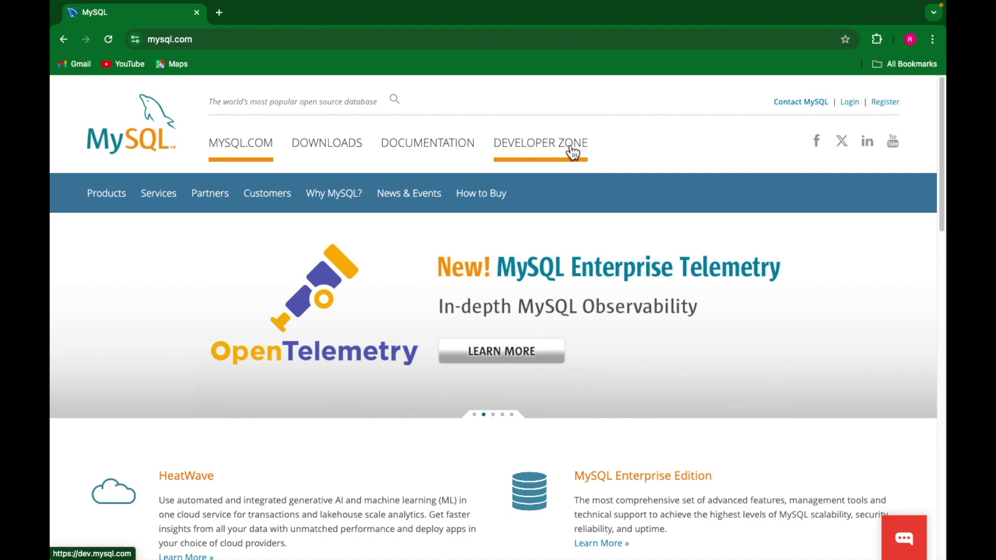
click(324, 153)
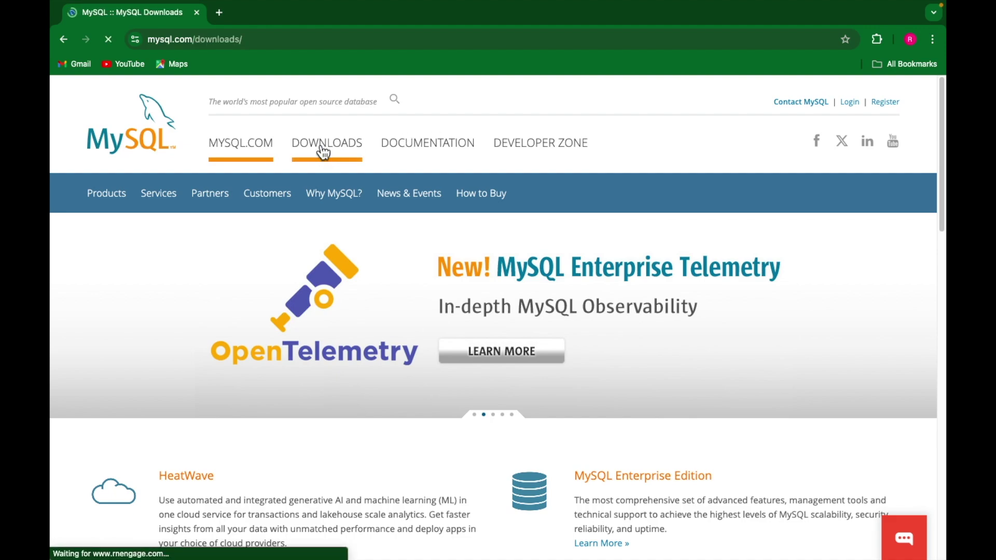
scroll(341, 289, down, 5)
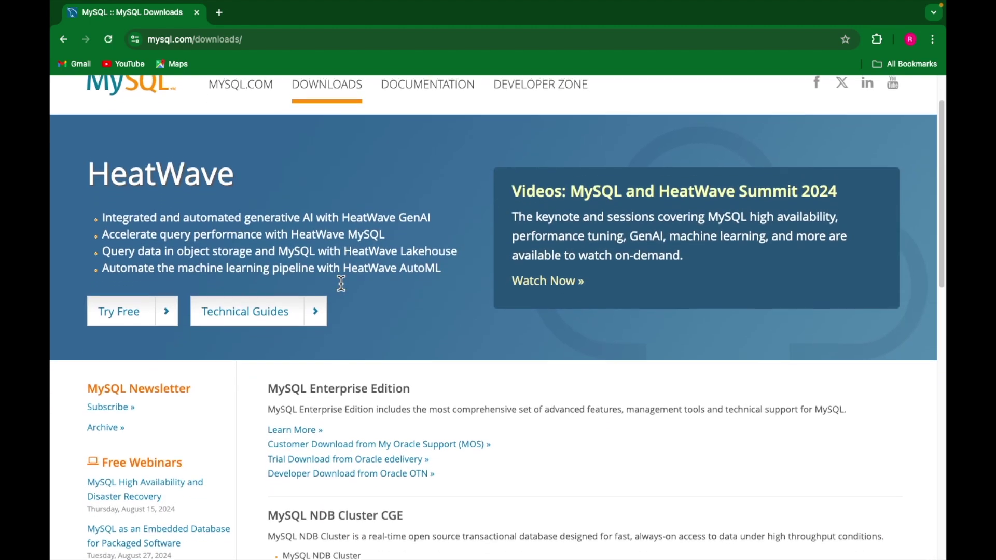
scroll(341, 300, down, 4)
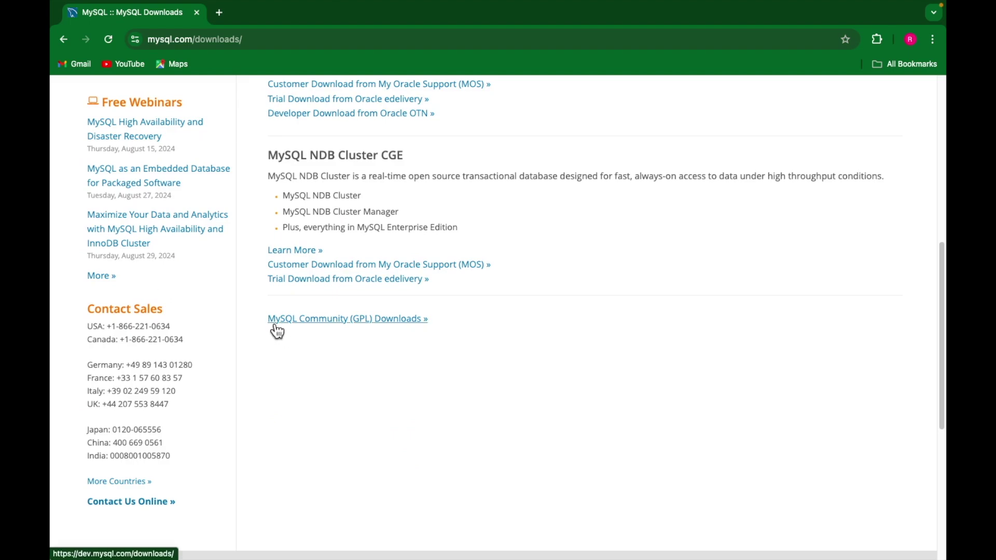
click(383, 321)
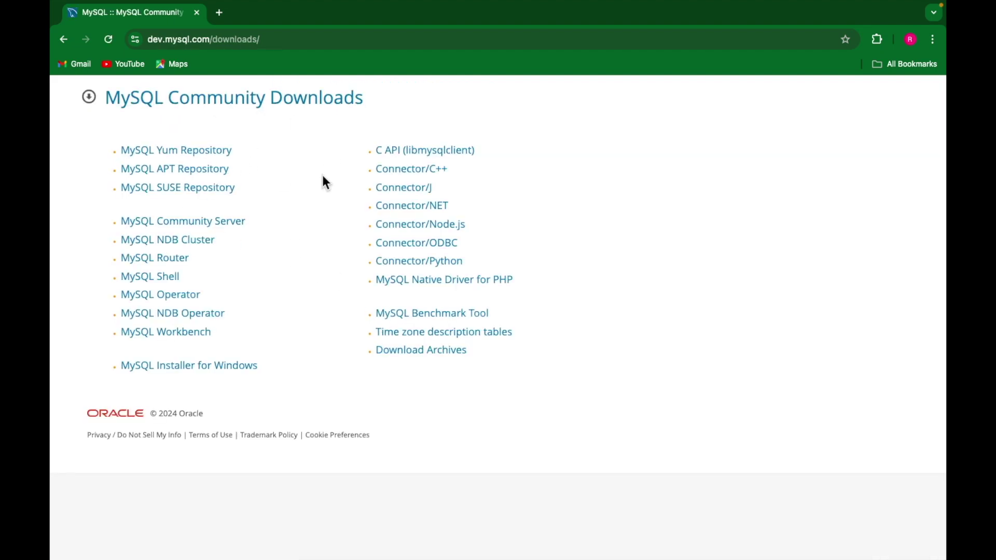
click(188, 229)
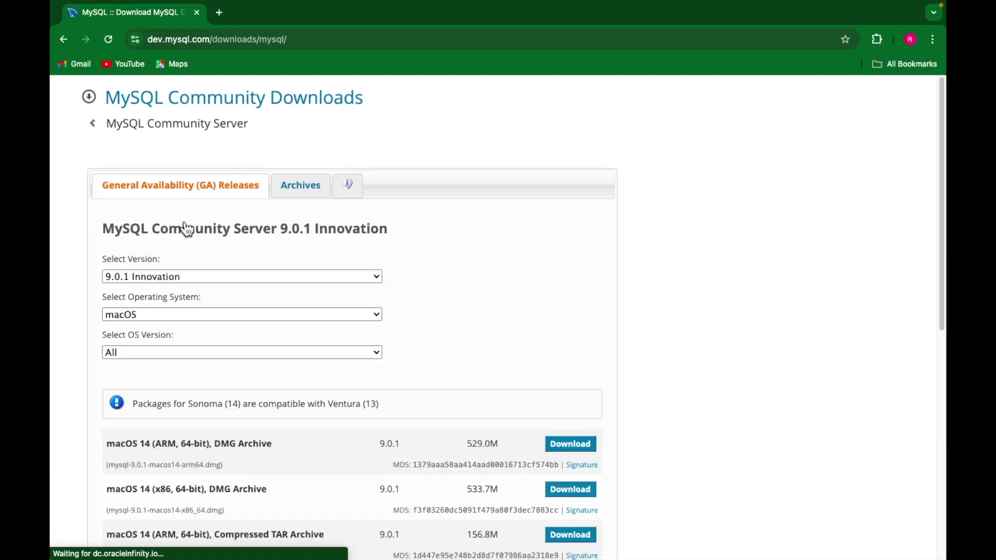
Keep version 9.0.1 Innovation and choose the macOS 14 x86 64-bit DMG download.
scroll(245, 276, down, 2)
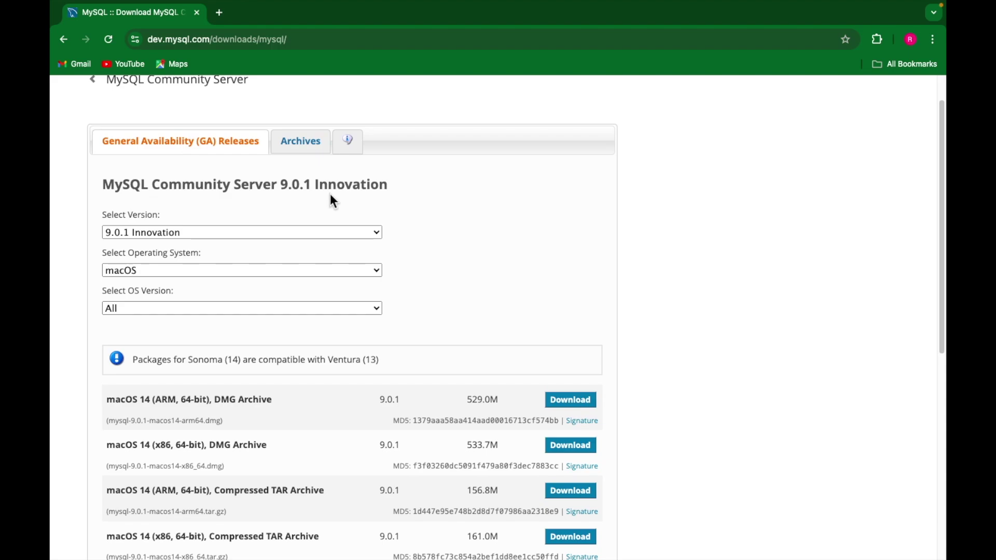
click(169, 238)
click(152, 239)
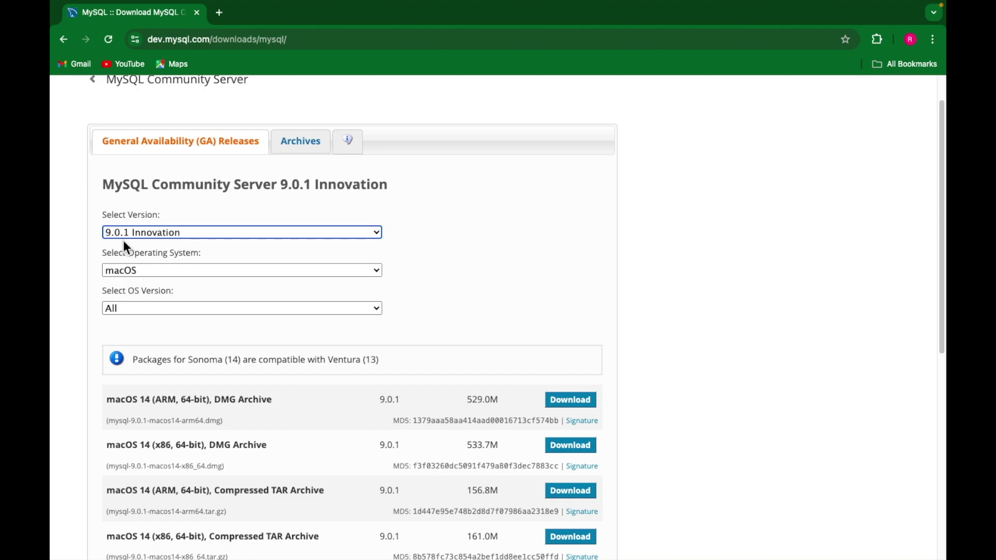
scroll(189, 241, down, 1)
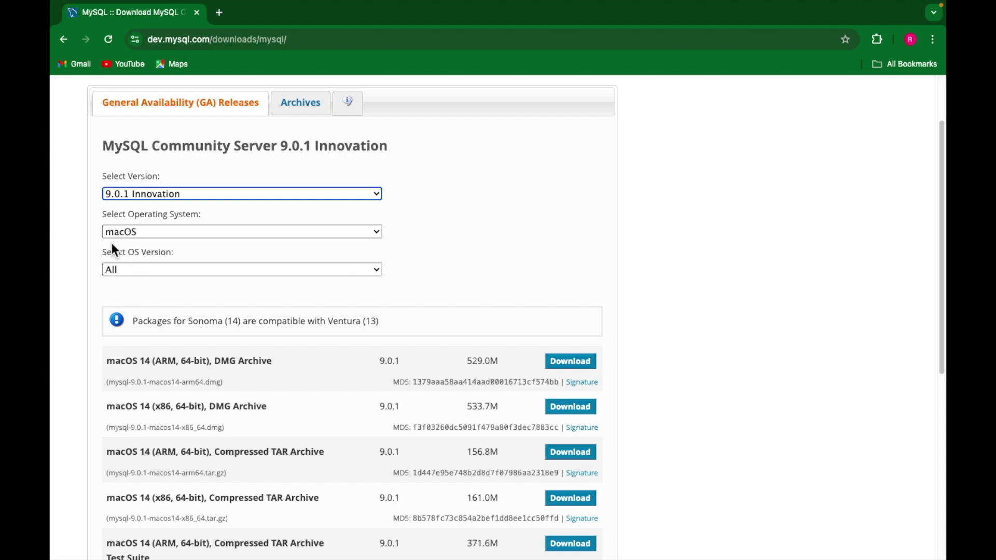
scroll(146, 242, down, 1)
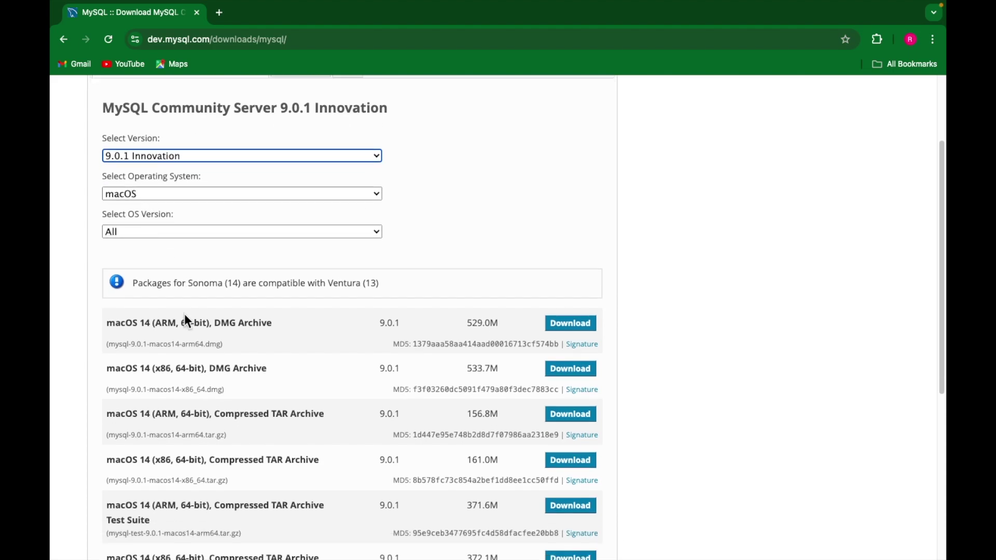
scroll(185, 313, down, 1)
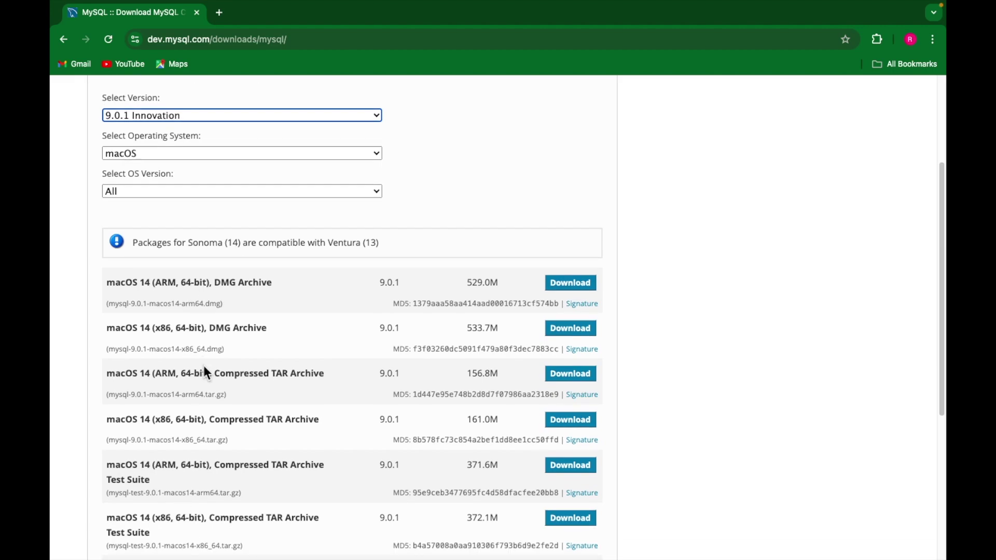
scroll(251, 477, up, 1)
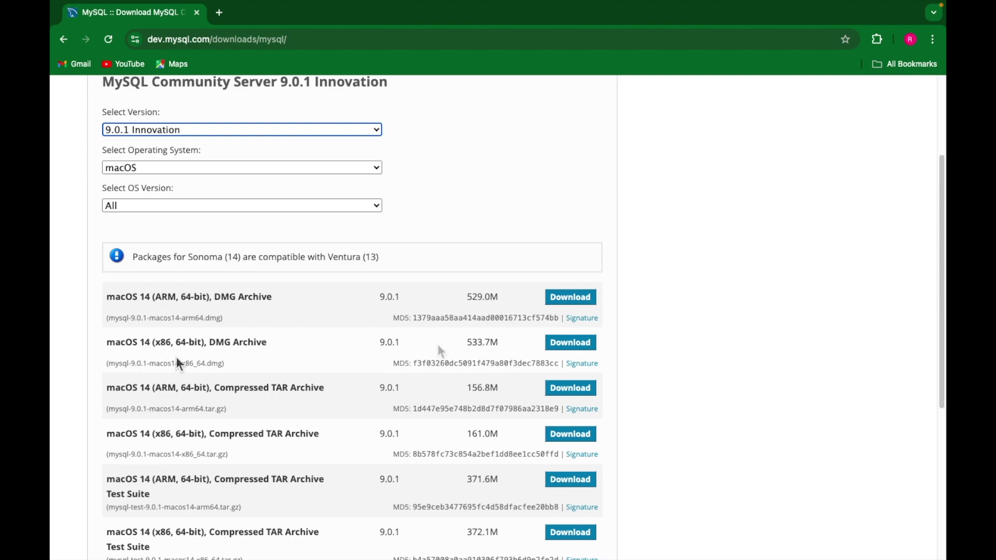
click(570, 351)
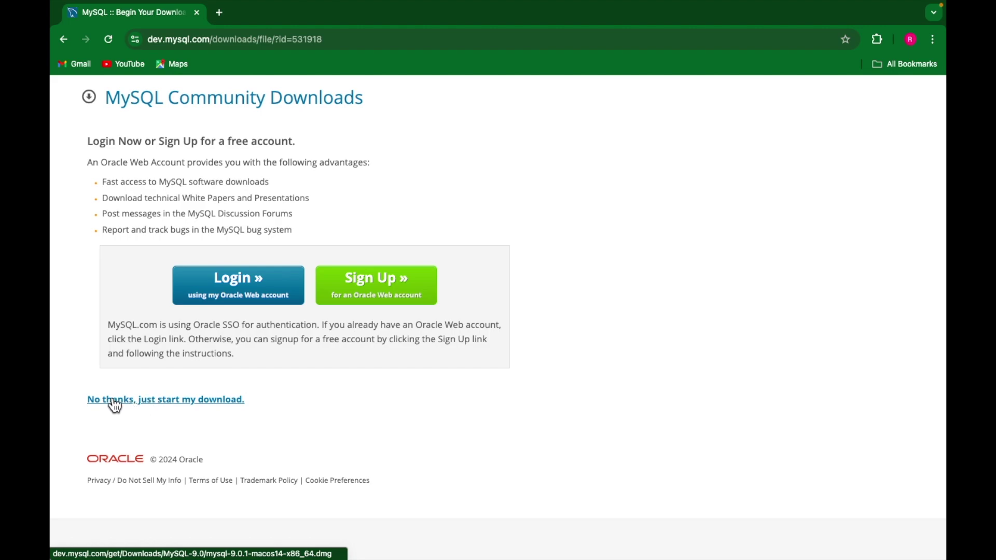
Start the DMG download without logging in and show the file in its folder.
click(150, 404)
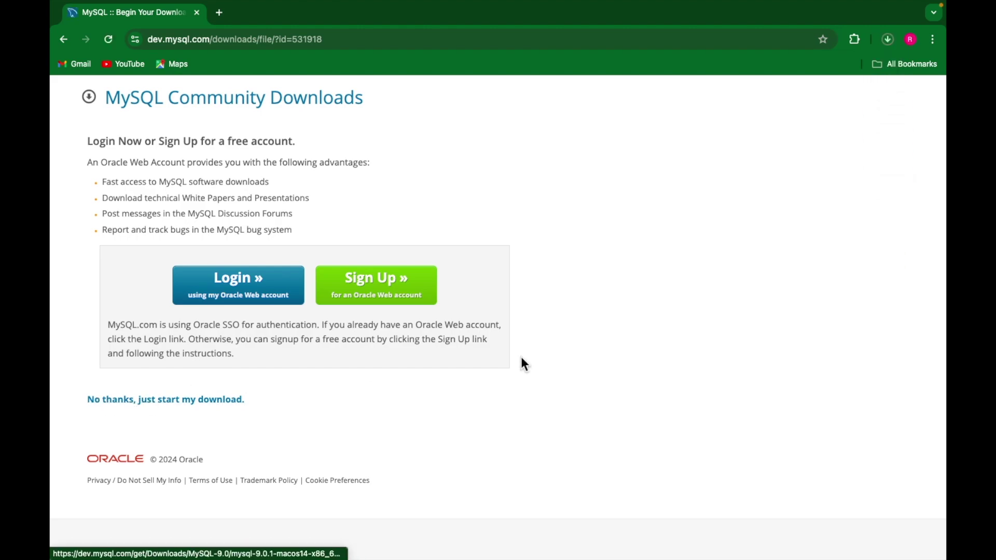
click(887, 39)
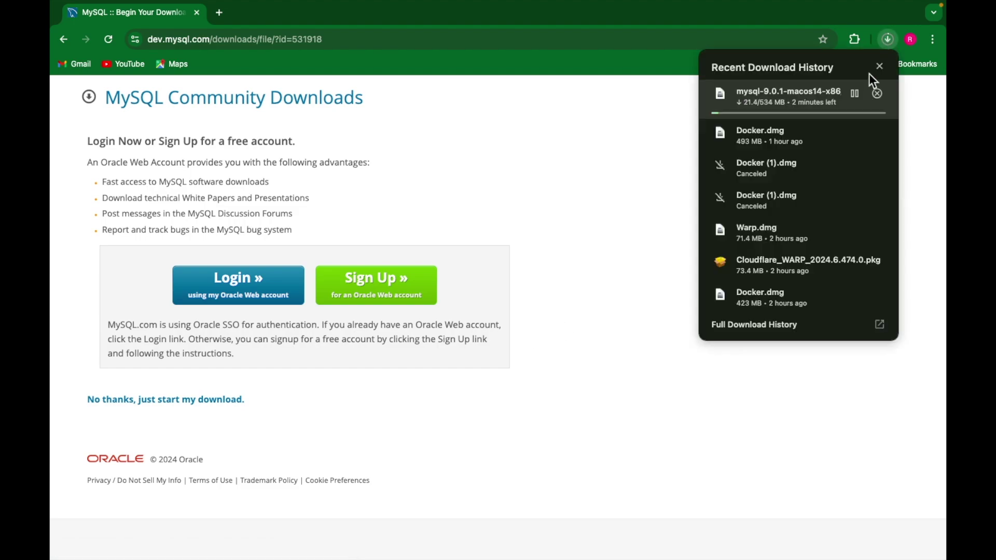
click(609, 196)
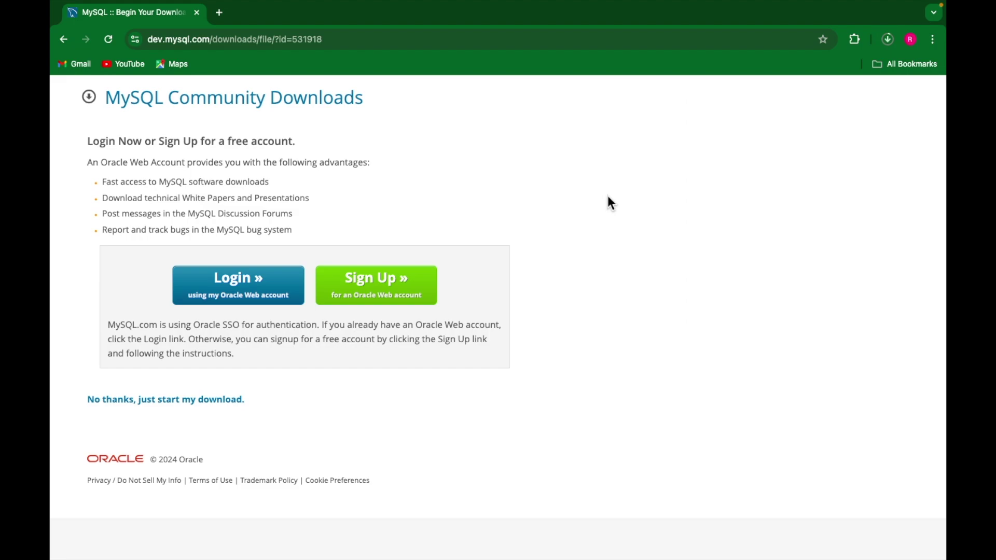
click(887, 40)
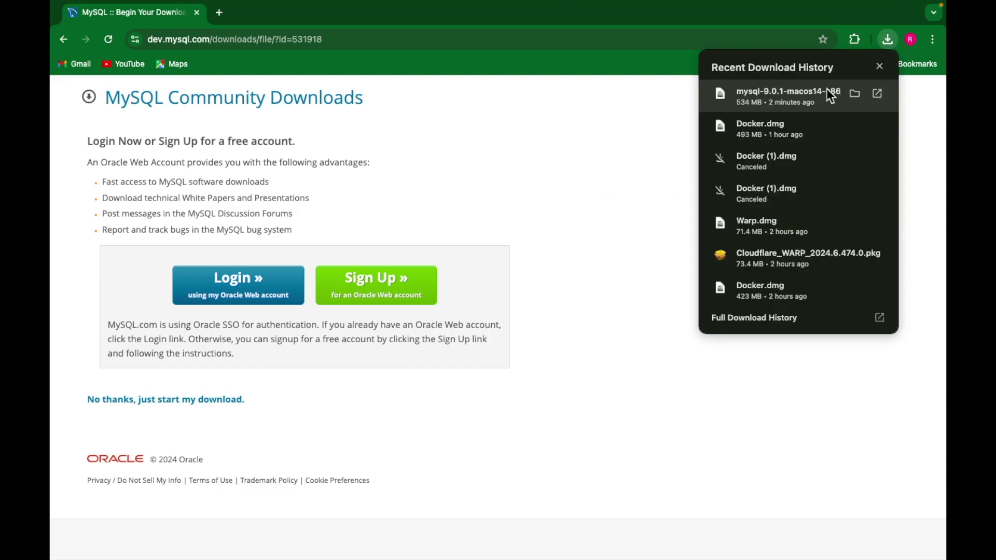
click(856, 94)
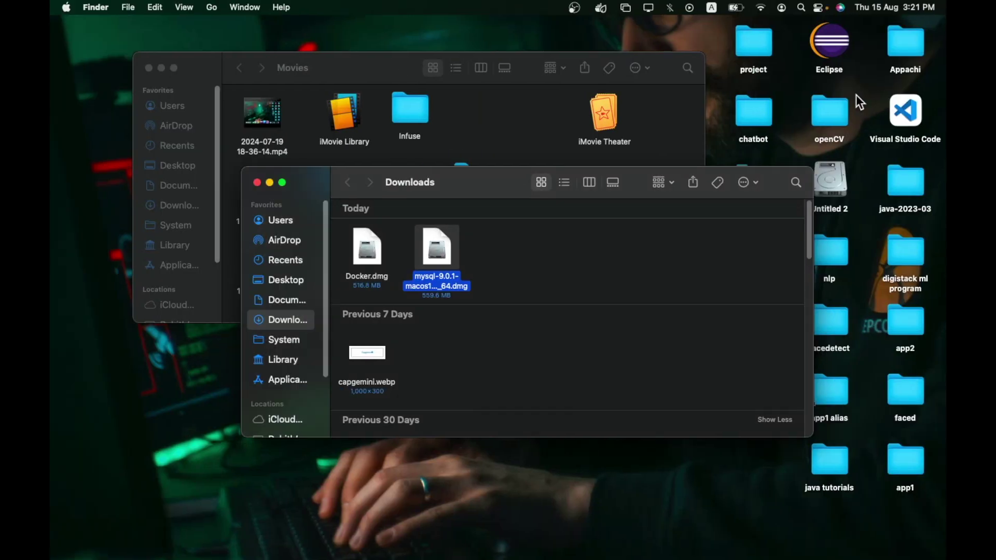
Maximise Downloads, mount the MySQL dmg and open mysql-9.0.1-macos14-x86_64.pkg.
click(282, 182)
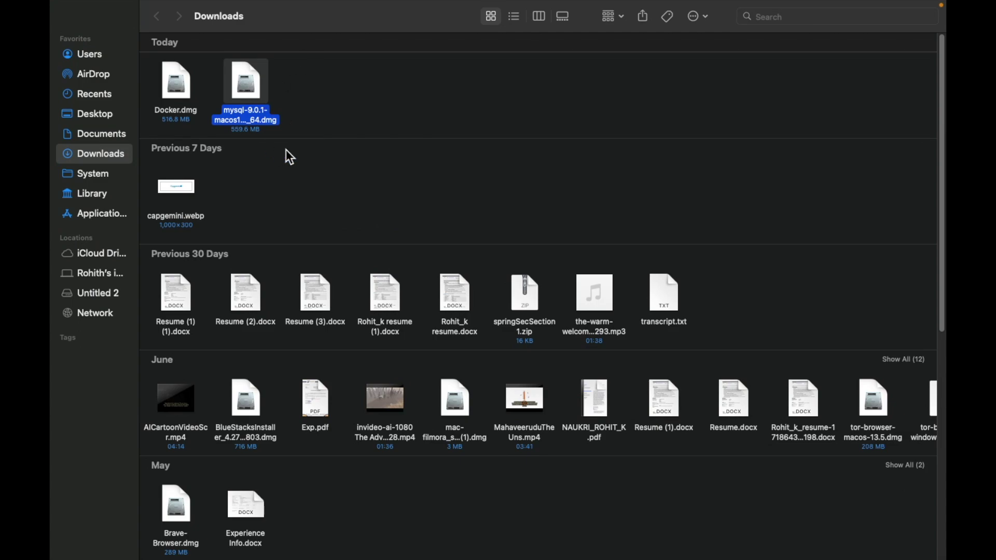
double_click(238, 97)
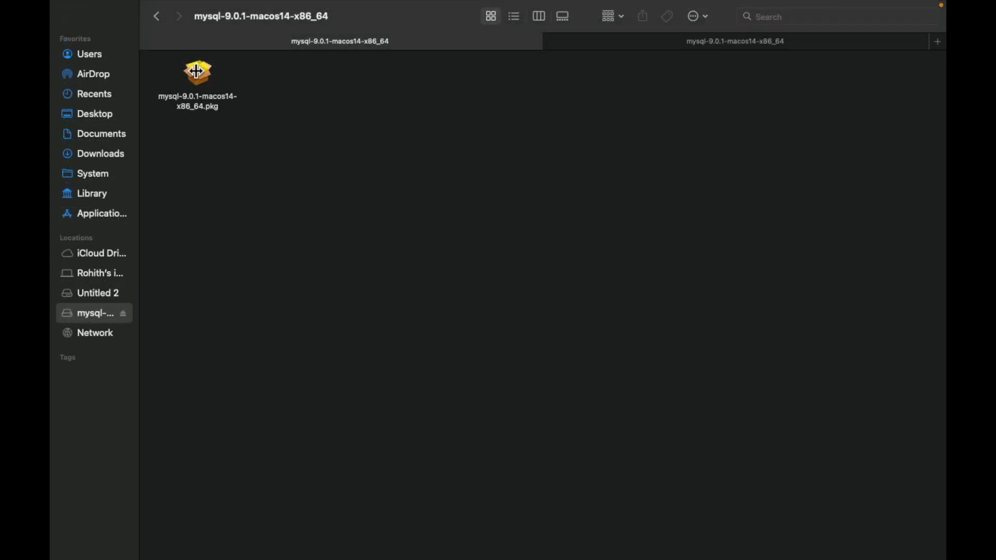
click(197, 77)
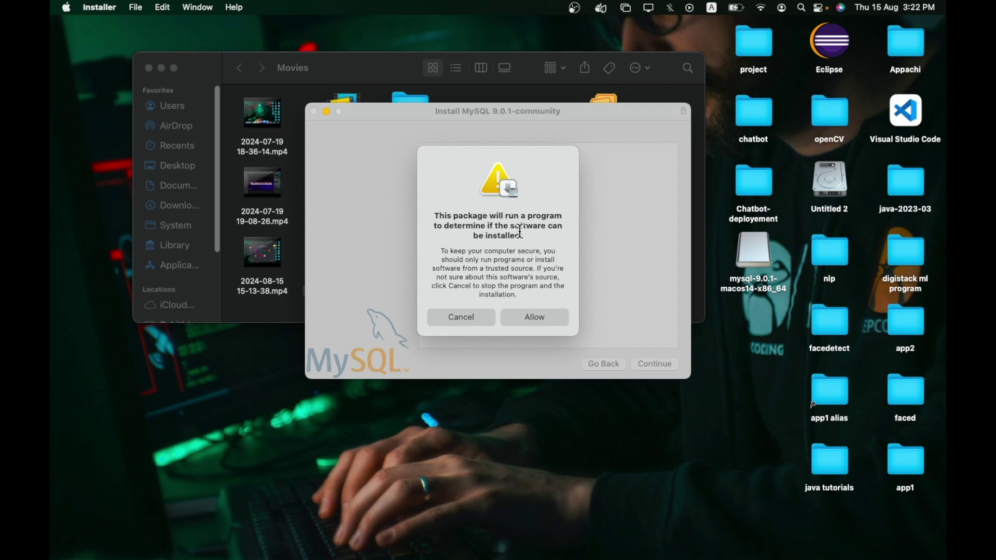
Allow the pre-install check, agree to the GPL licence and begin the standard install.
click(533, 324)
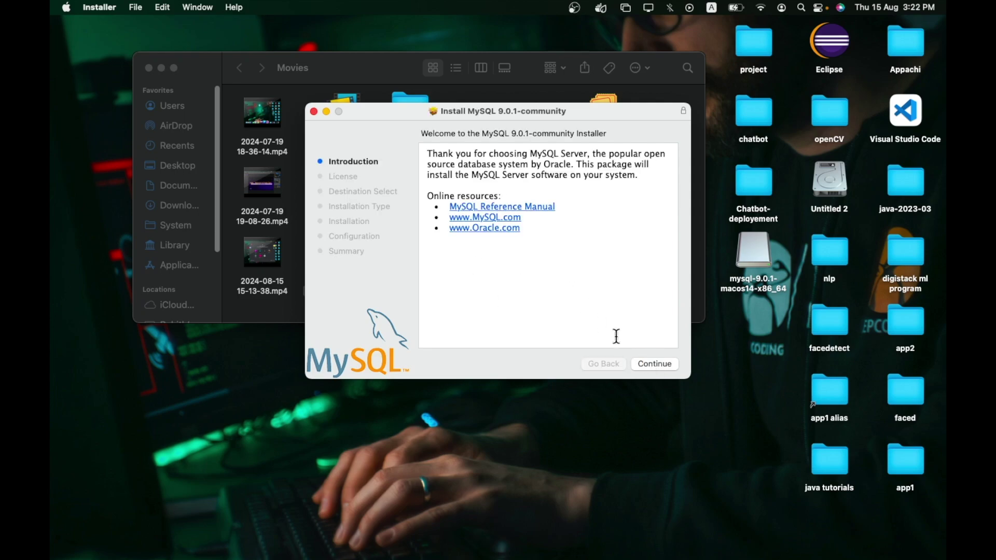
click(651, 364)
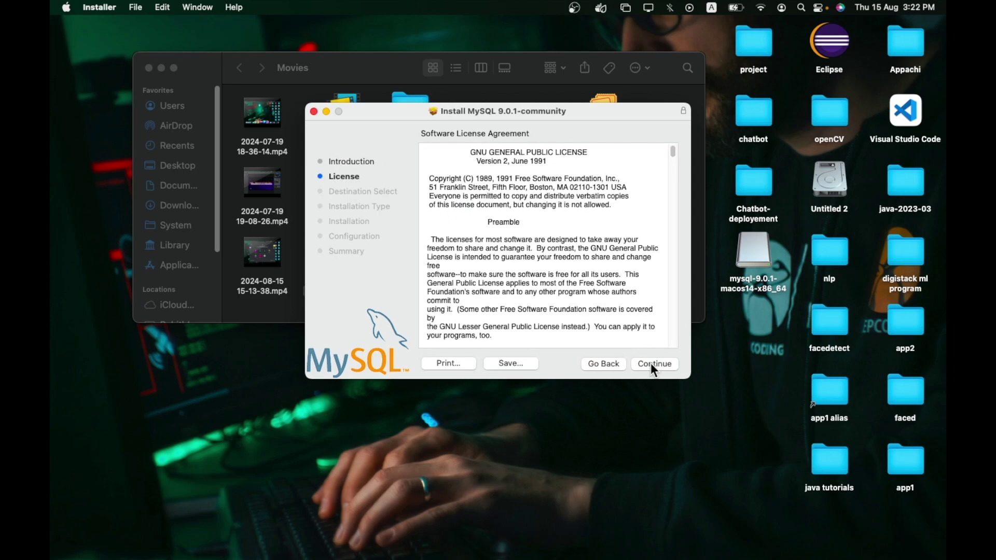
click(650, 363)
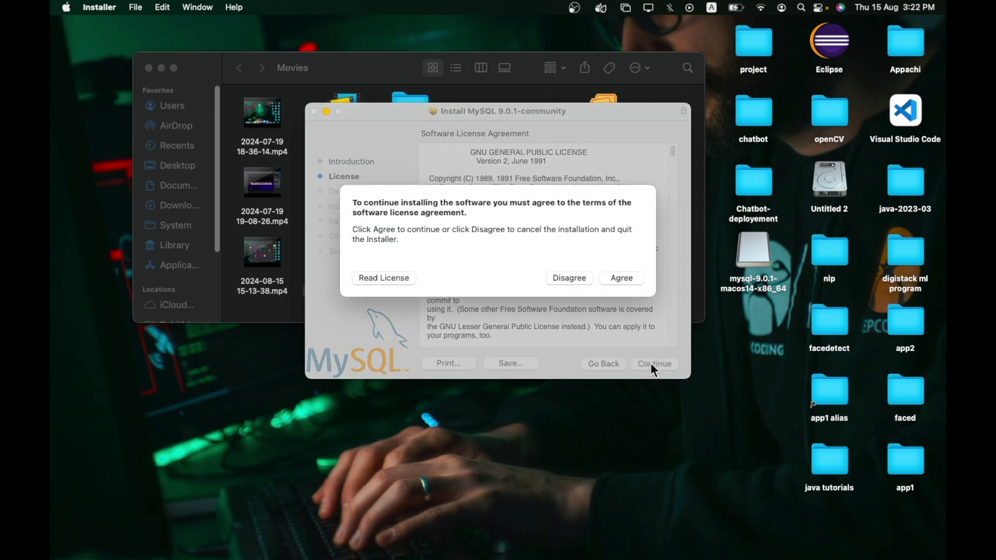
click(628, 279)
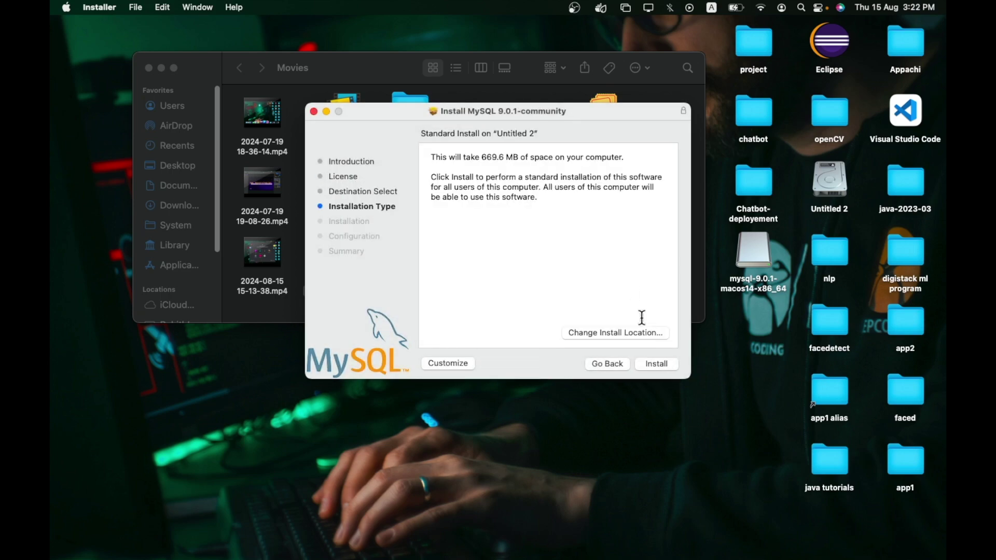
click(653, 368)
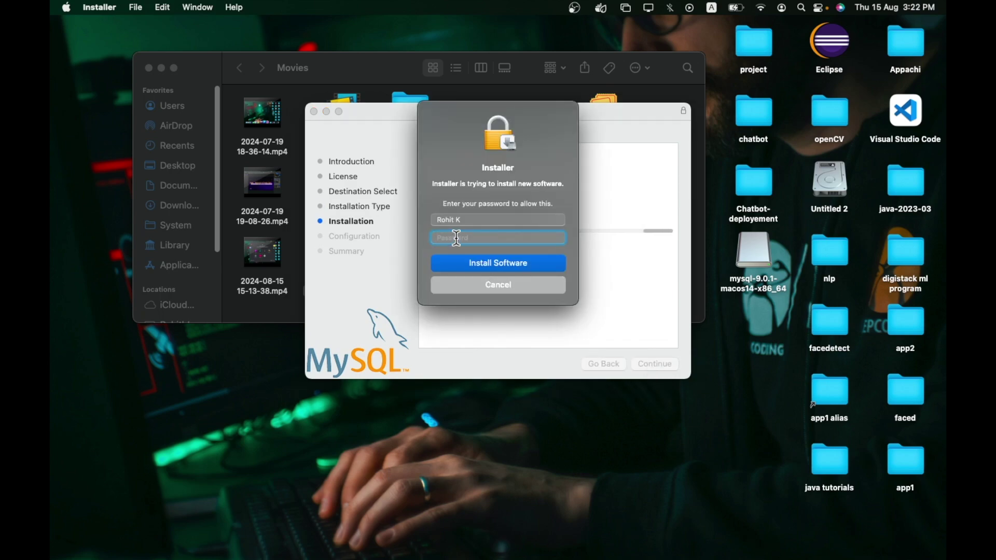
Enter the Mac administrator password to authorise installing MySQL 9.0.1.
text(*****)
click(499, 263)
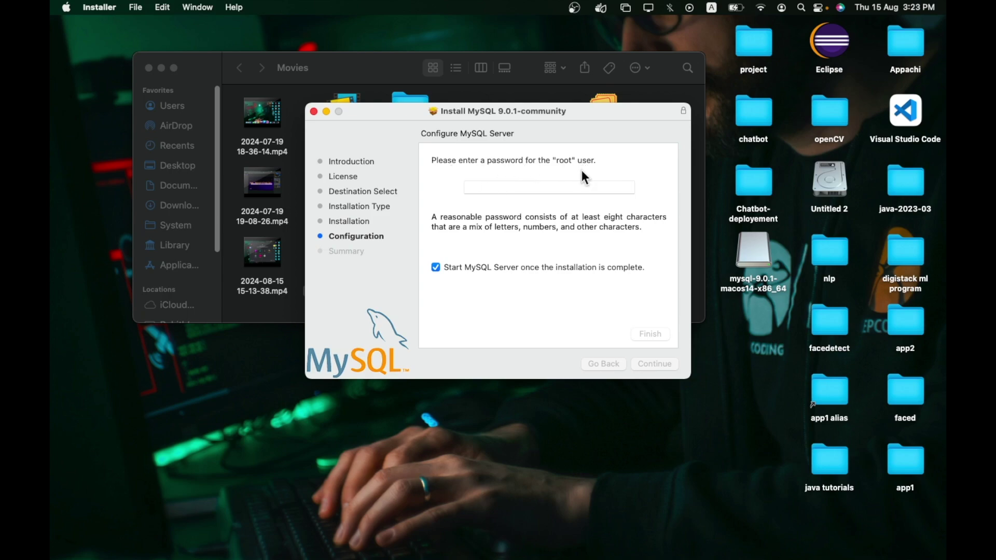
Set the MySQL root user password, finish, and authorise with the admin password.
click(477, 188)
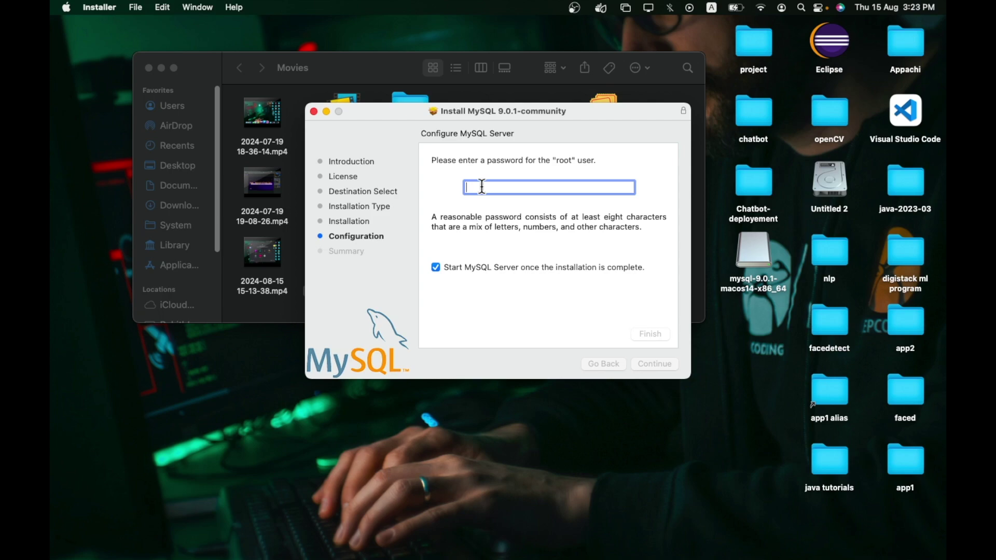
click(645, 335)
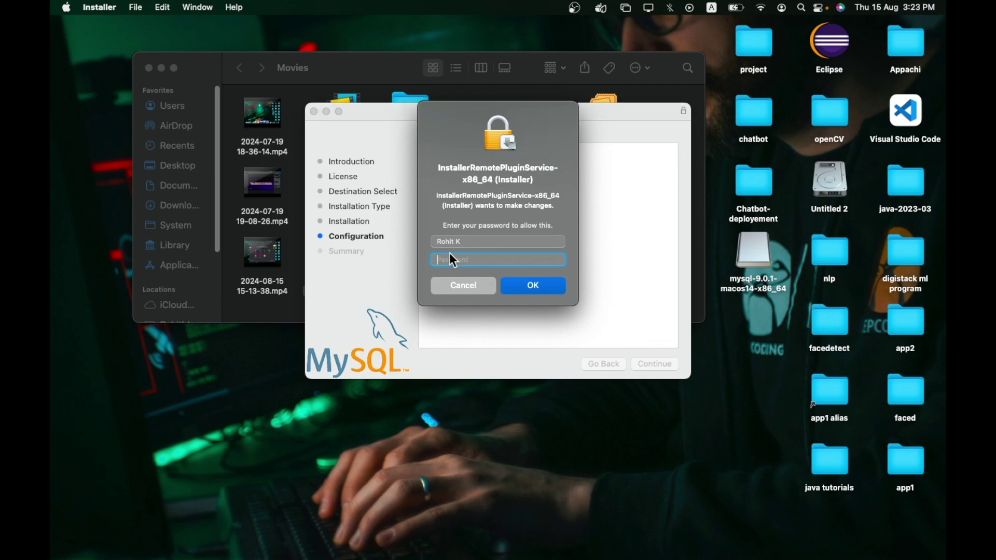
text(*****)
click(529, 286)
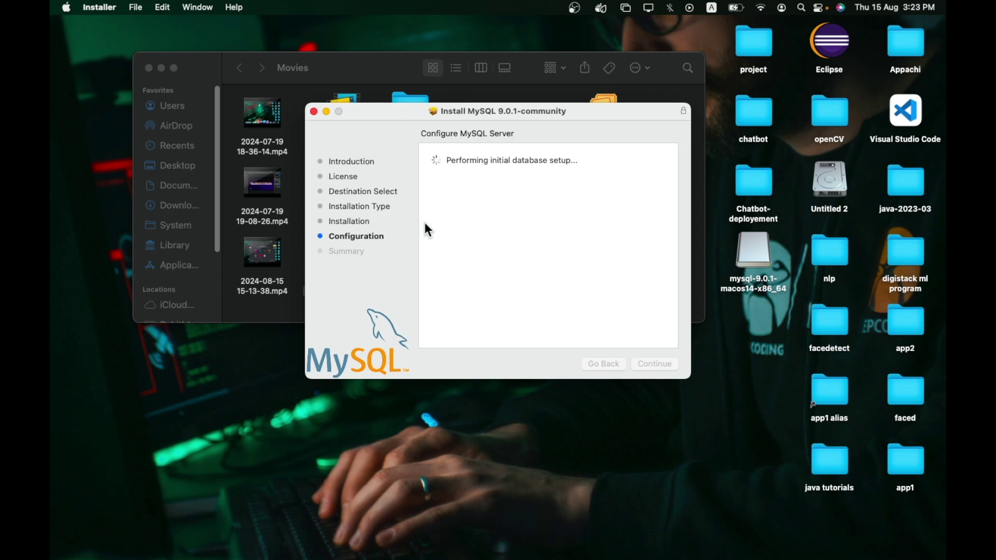
Close the Movies window and the finished installer, moving its package to the Trash.
click(149, 66)
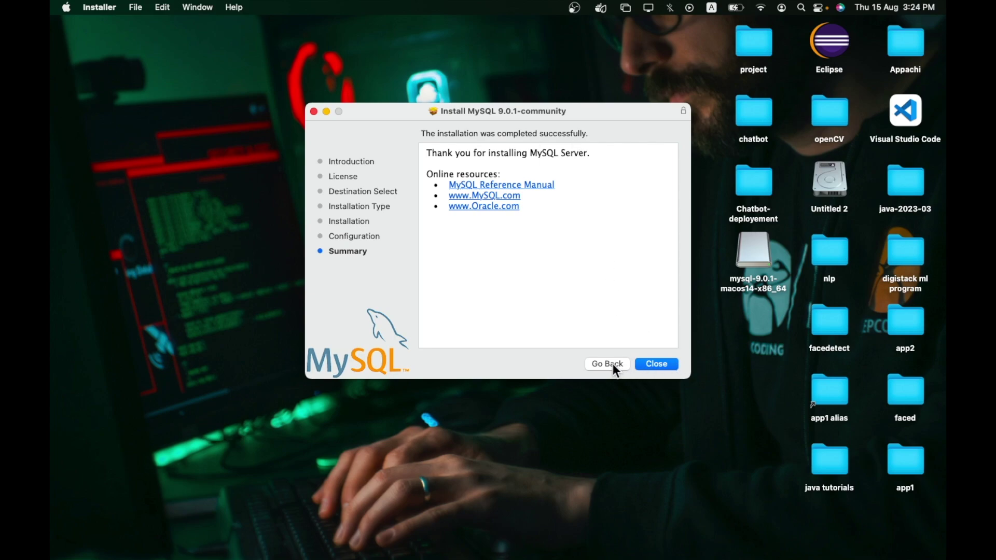
click(643, 366)
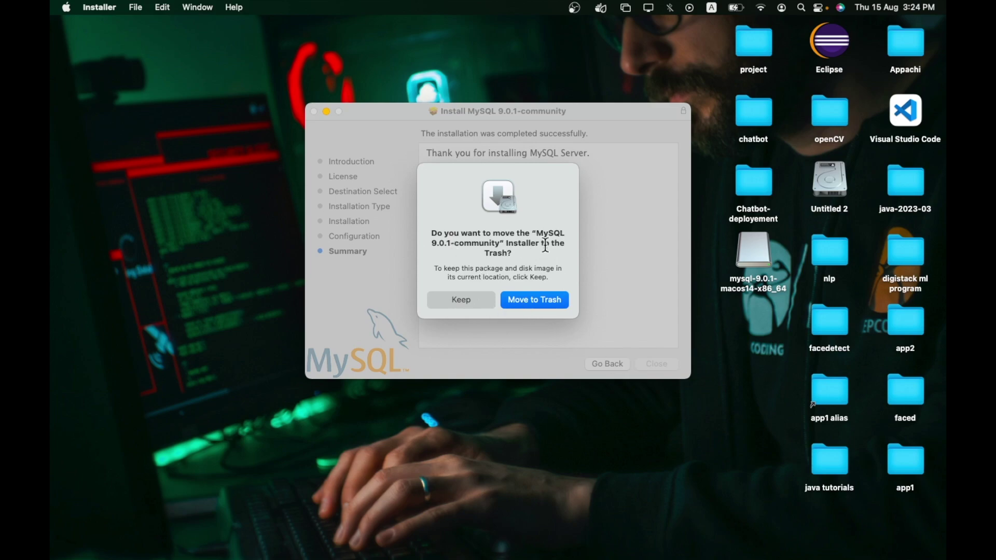
click(533, 300)
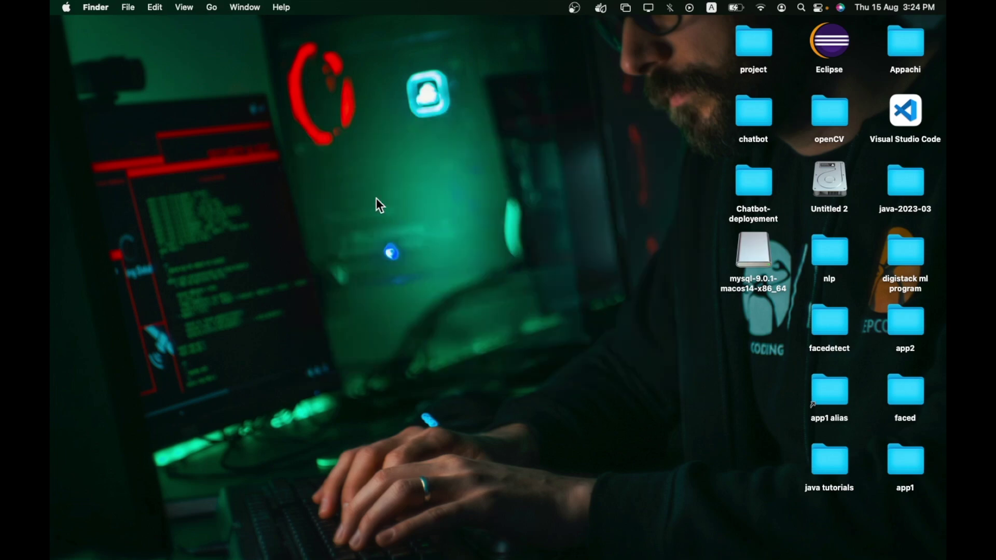
click(67, 7)
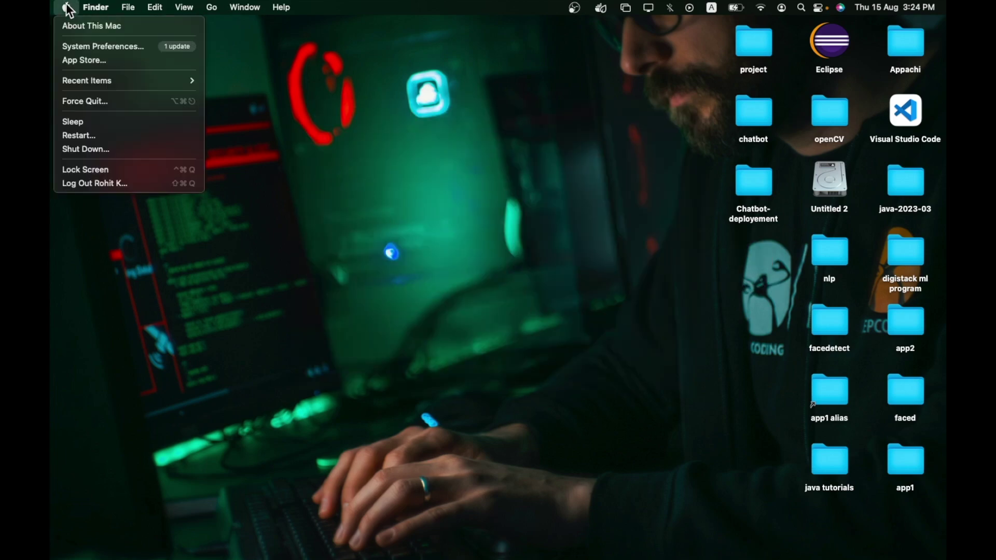
Check the MySQL pane in System Preferences, reviewing Configuration and Instances, then close it.
click(79, 48)
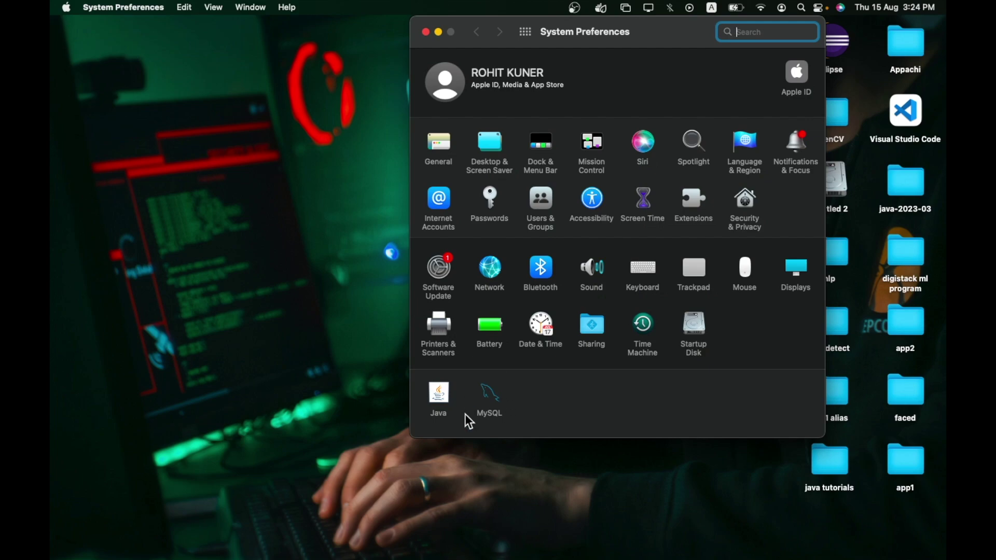
click(488, 393)
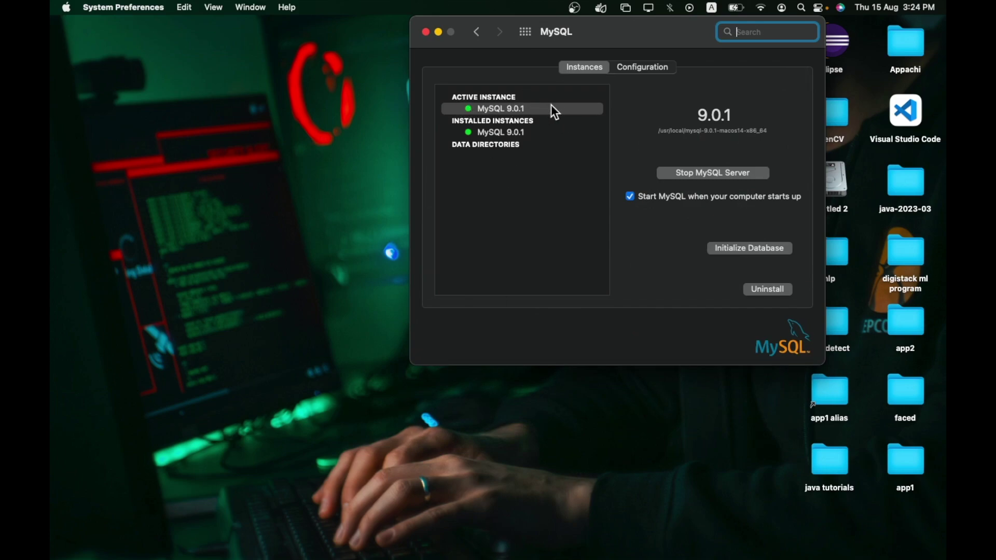
click(641, 67)
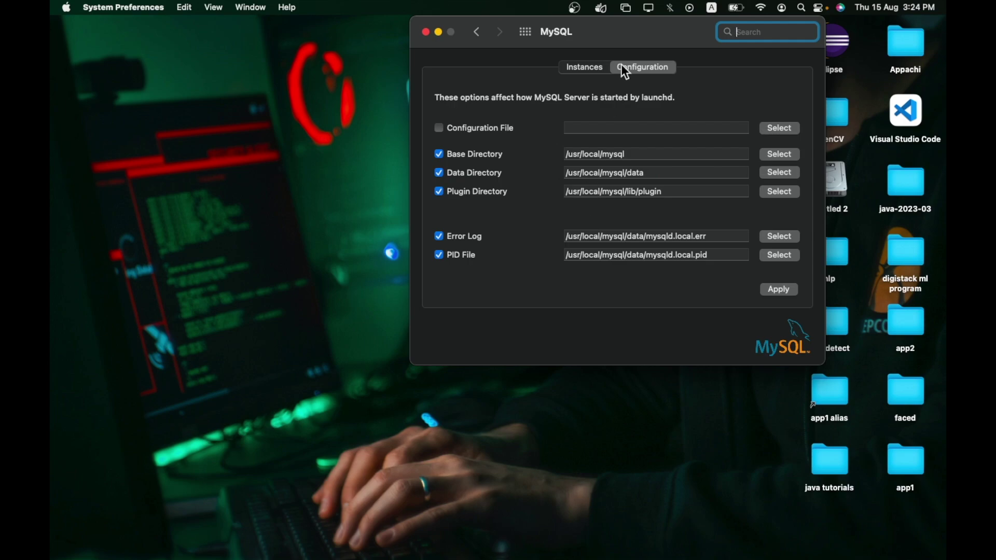
click(579, 68)
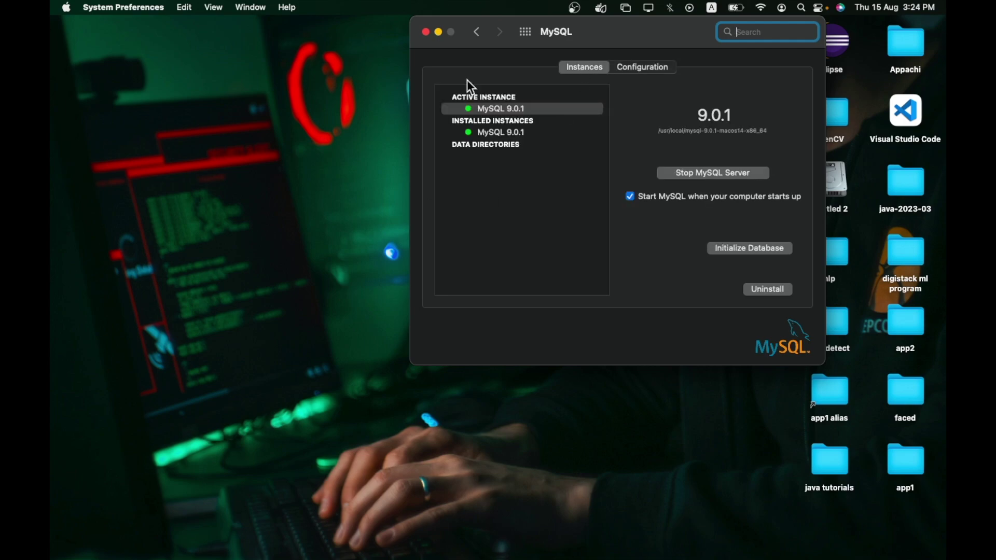
click(428, 32)
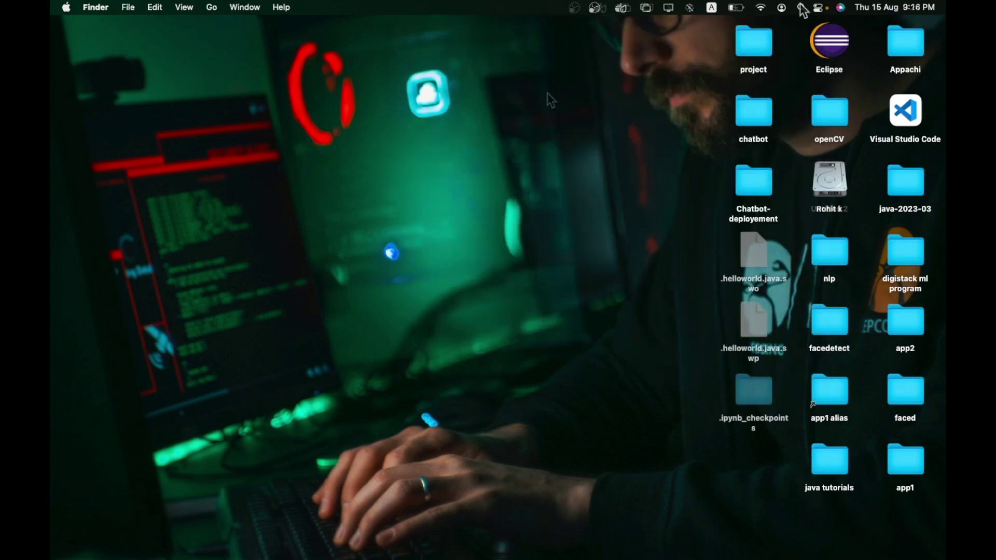
Launch Terminal from Spotlight and maximise its window.
key(super+space)
text(term)
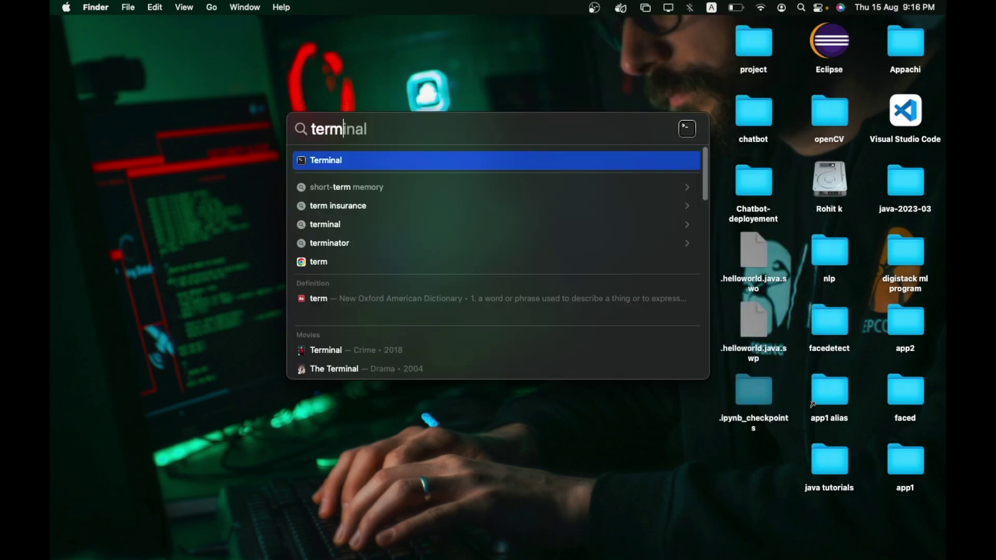
key(Return)
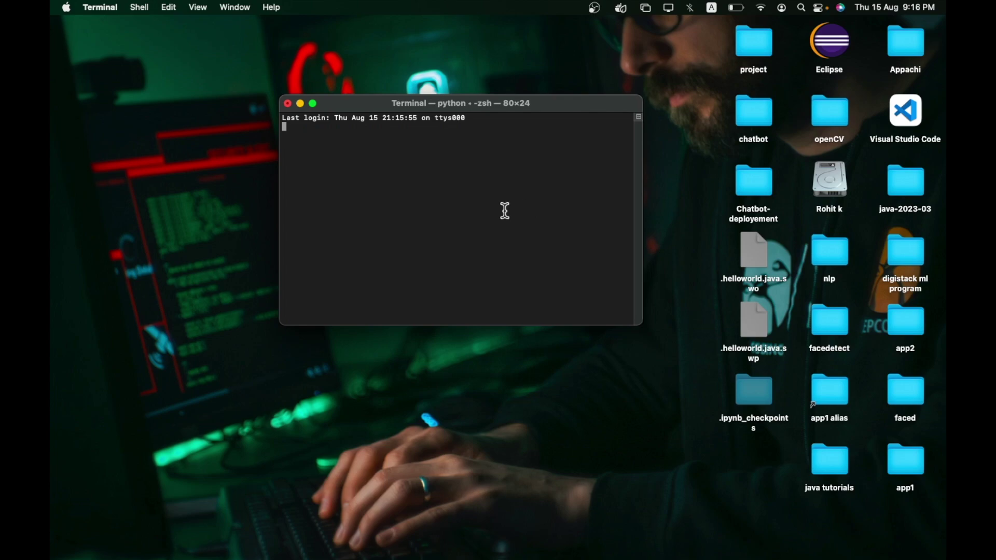
click(313, 104)
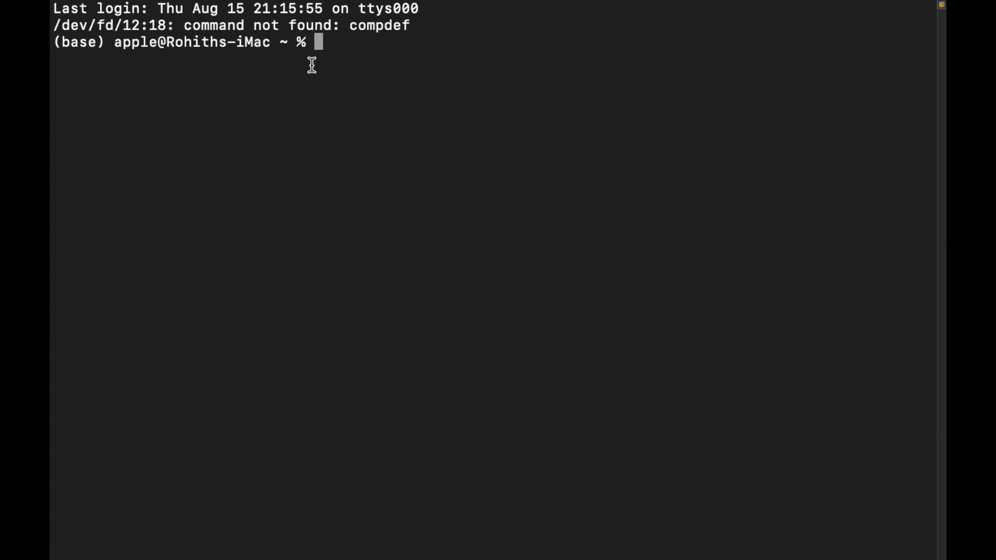
Run mysql --version, which reports 'command not found: mysql', then enter ls -al.
text(mysql -)
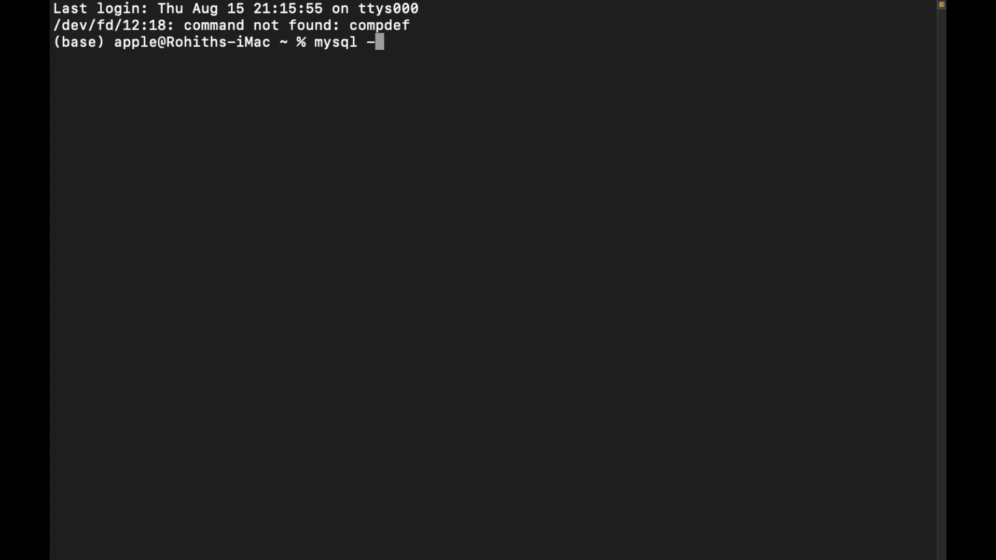
text(-vers)
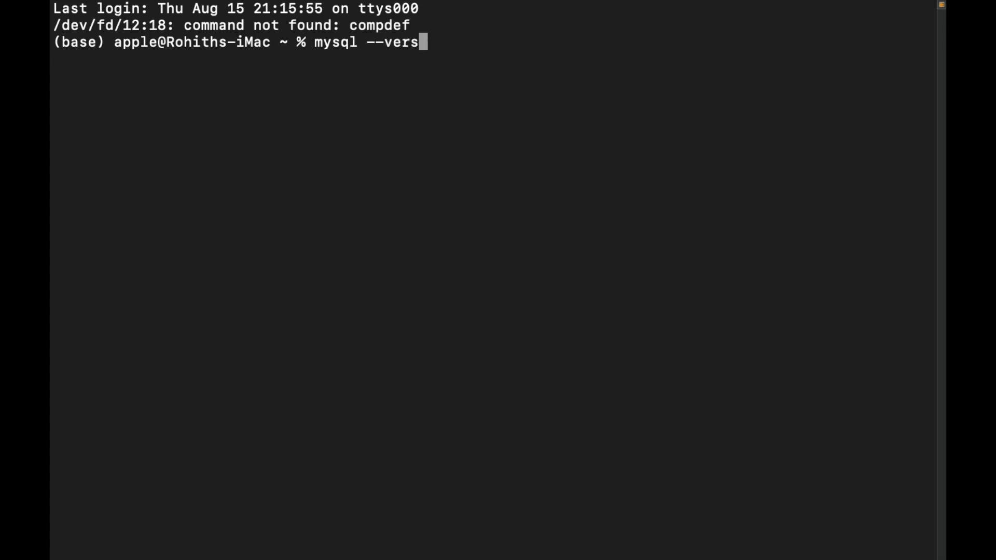
text(ion)
key(Return)
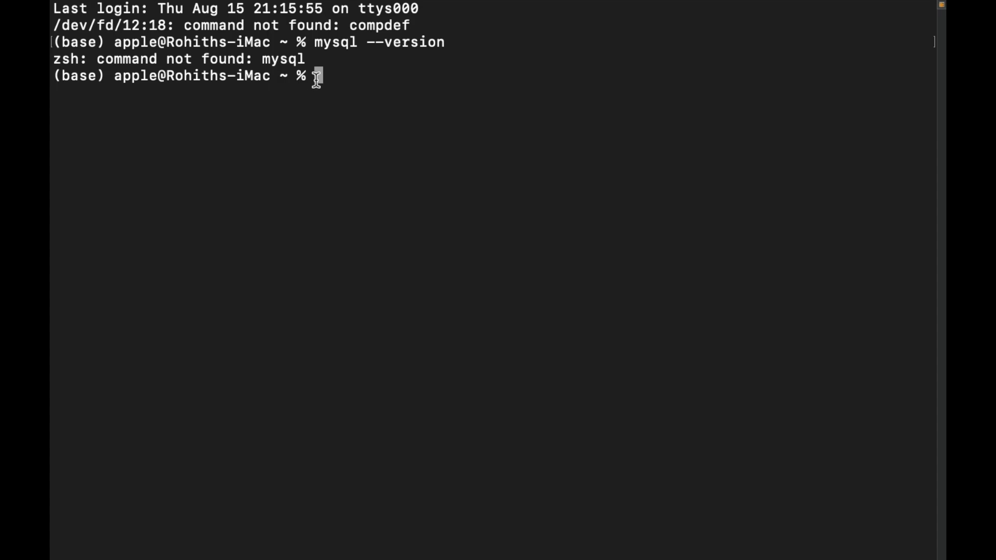
text(ls -al)
List the home folder's files with ls -al and highlight .zshrc in the listing.
key(Return)
scroll(384, 133, up, 8)
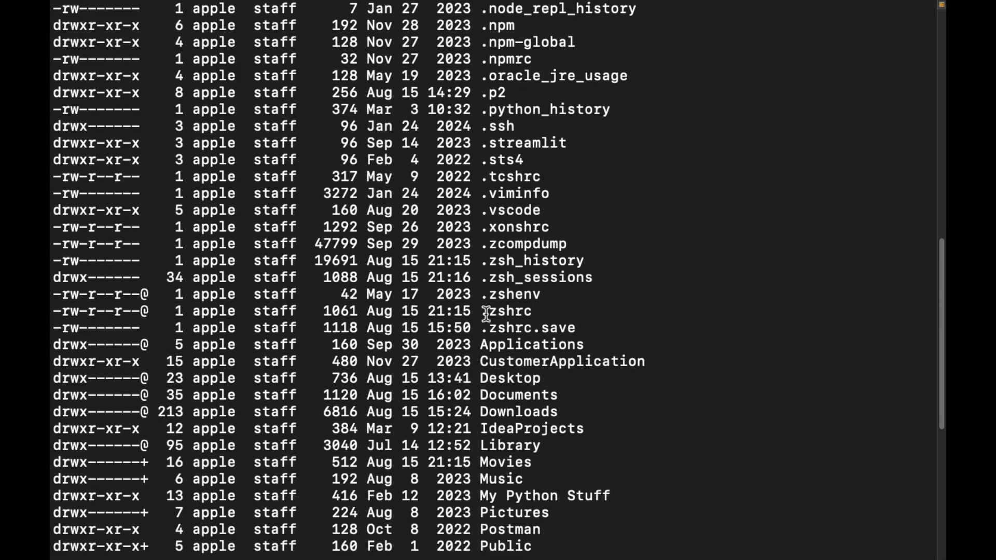
drag(479, 313, 536, 309)
scroll(533, 318, down, 10)
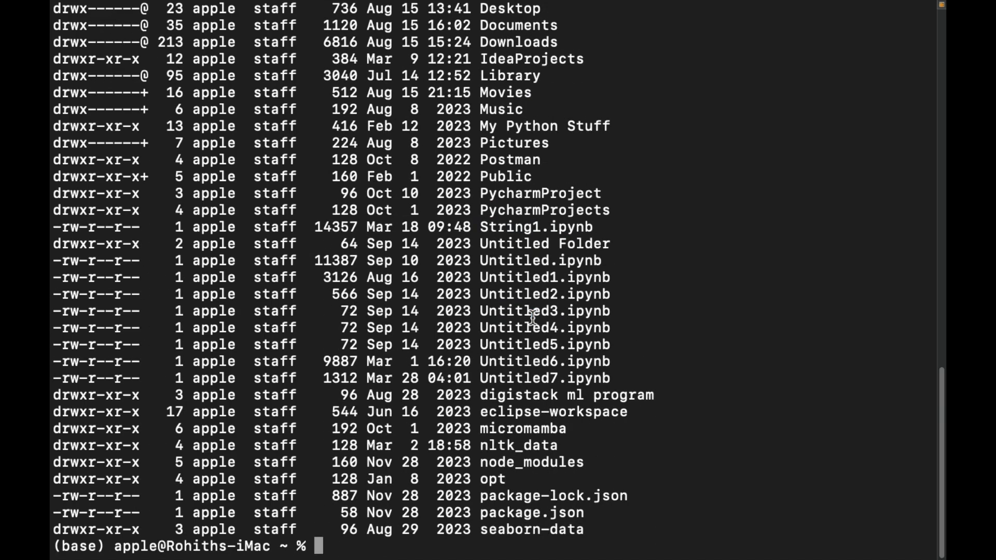
Clear the Terminal screen and begin entering the open command for .zshrc.
text(clear)
key(Return)
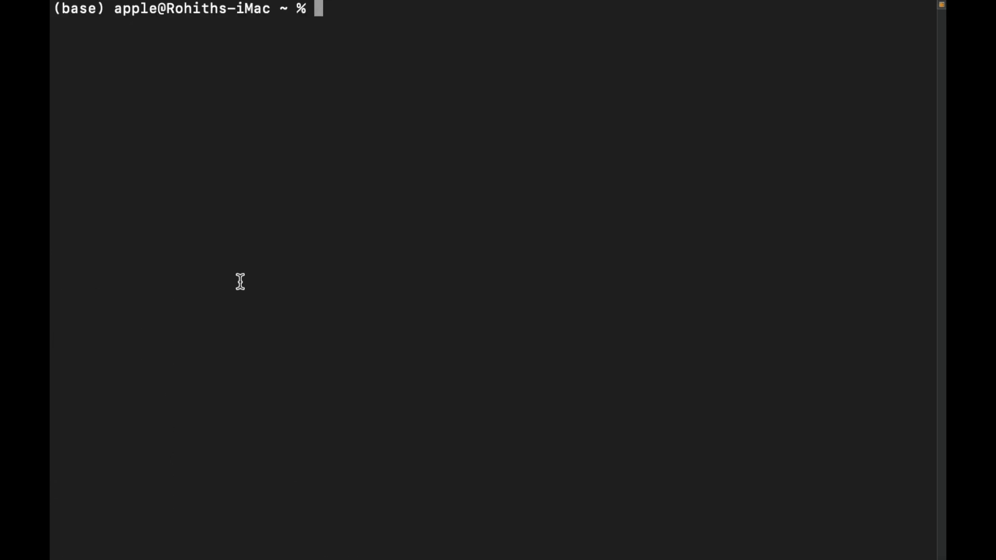
mouse_move(321, 9)
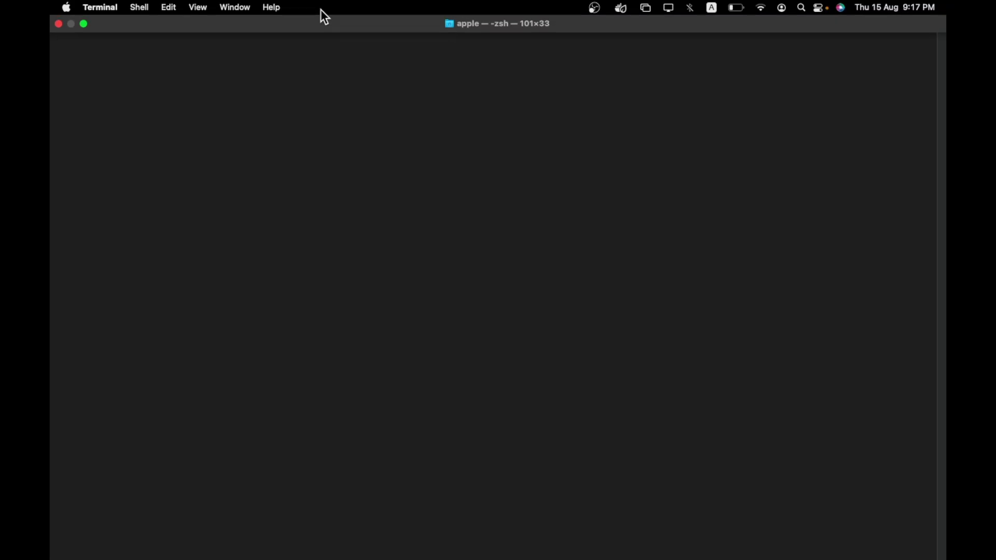
text(touch )
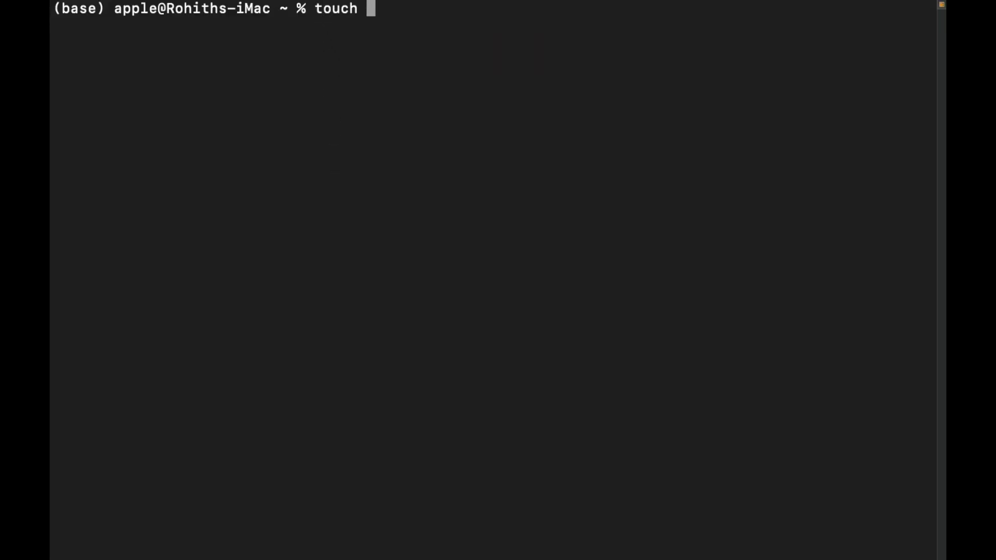
text(.zshrc)
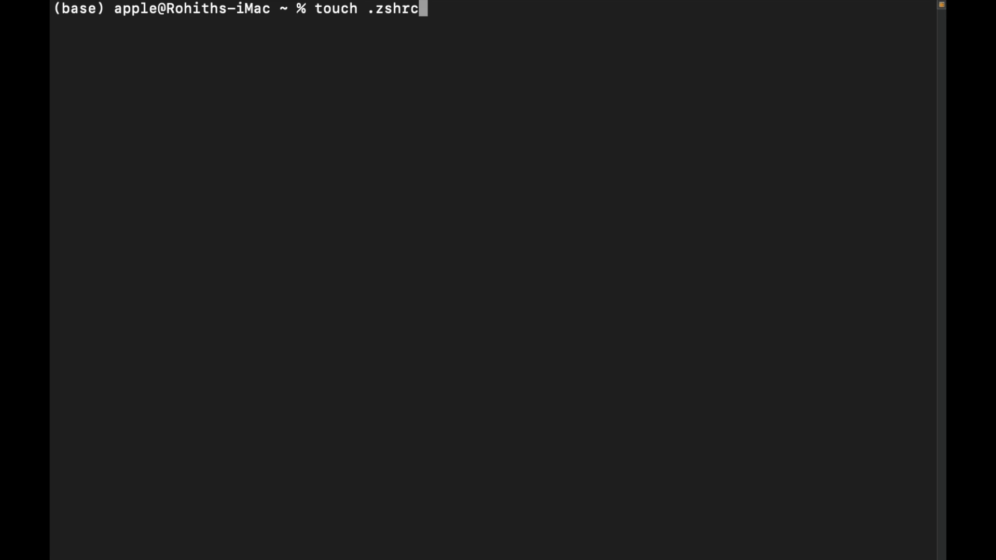
key(BackSpace)
key(BackSpace)
key(BackSpace)
key(BackSpace)
key(BackSpace)
key(BackSpace)
key(BackSpace)
key(BackSpace)
key(BackSpace)
key(BackSpace)
key(BackSpace)
key(BackSpace)
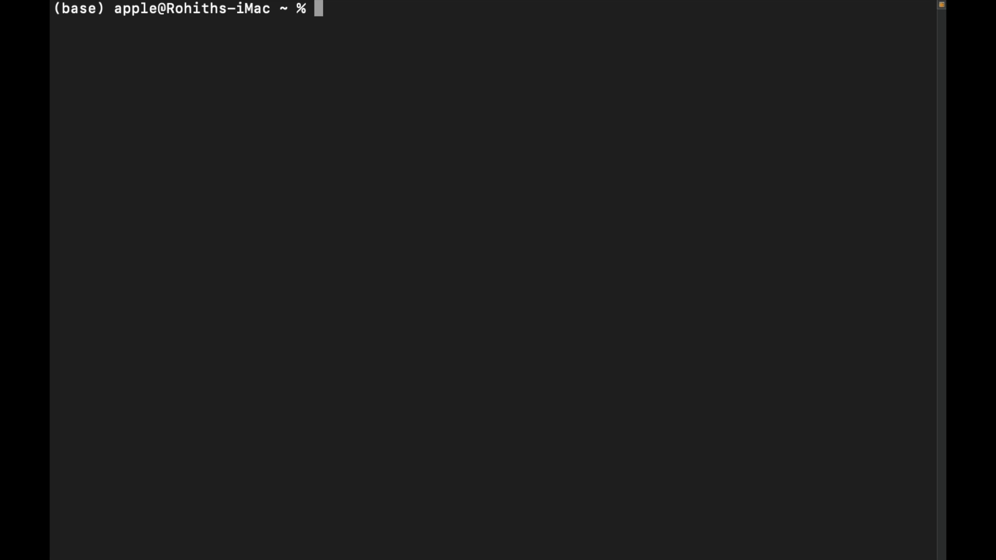
text(open .zh)
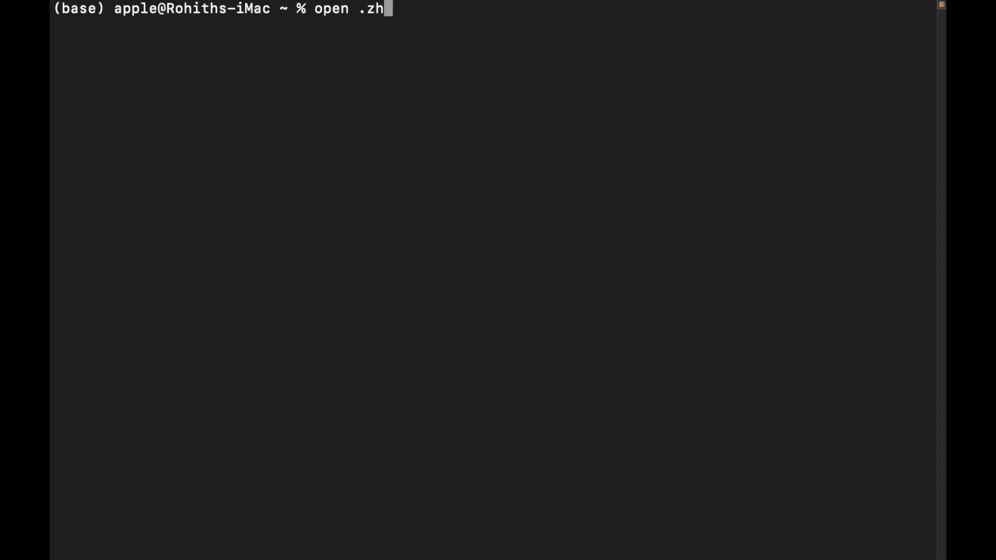
Correct the file name and run open .zshrc to load it in TextEdit.
key(BackSpace)
text(shrc)
key(Return)
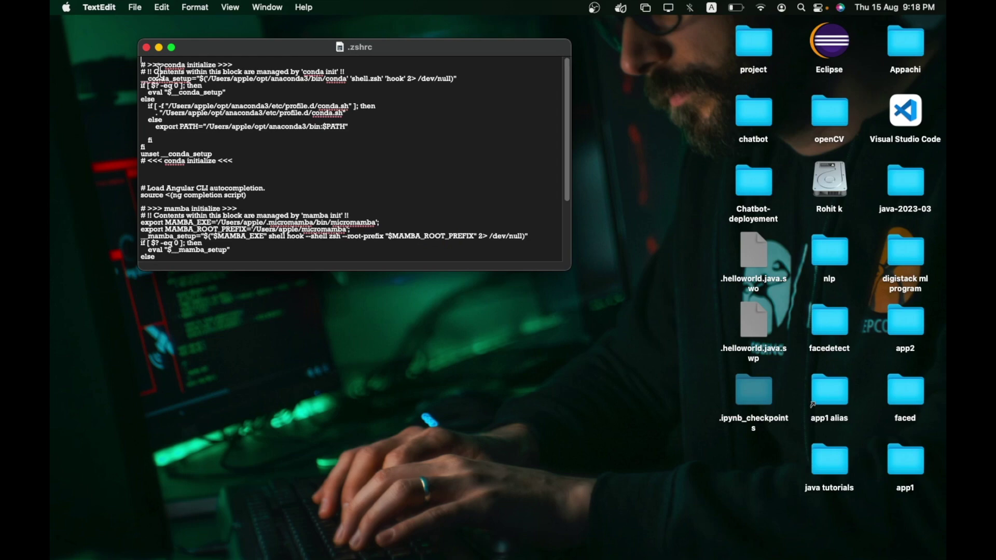
Maximise the TextEdit window and enlarge the document text two steps.
click(172, 47)
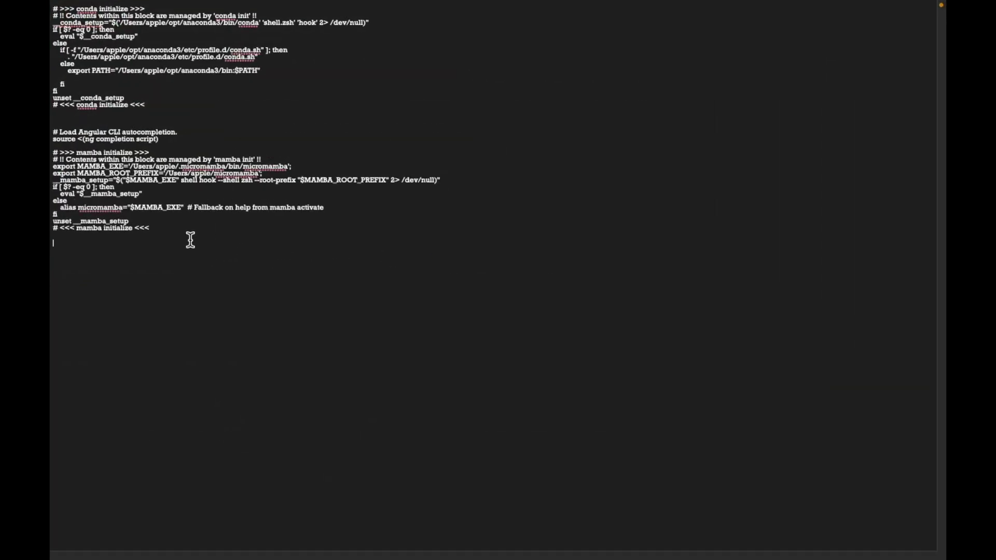
key(super+plus)
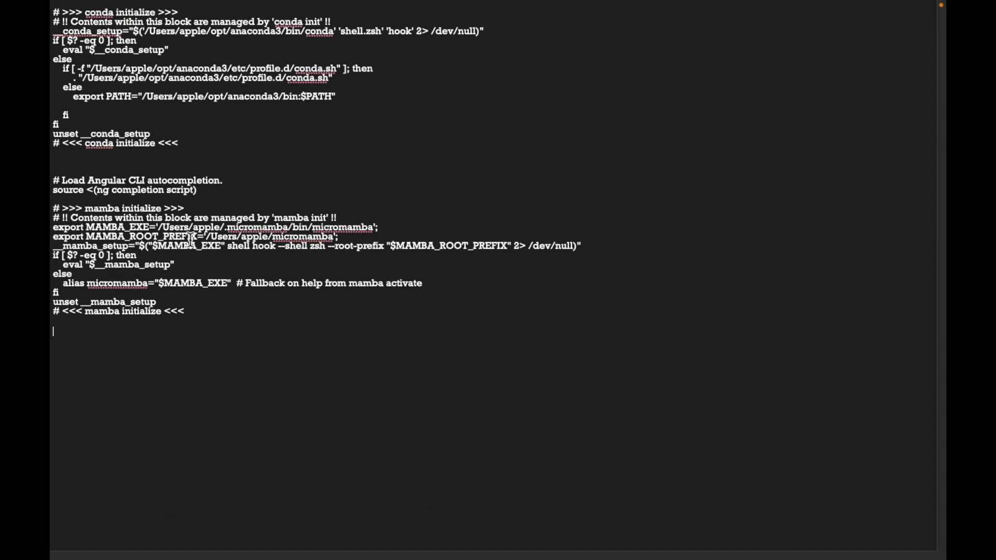
key(super+plus)
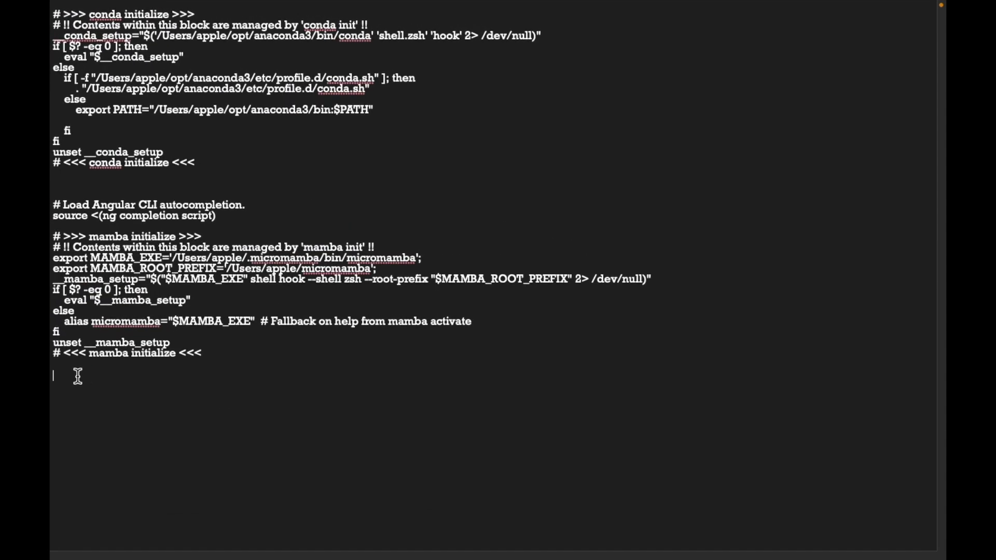
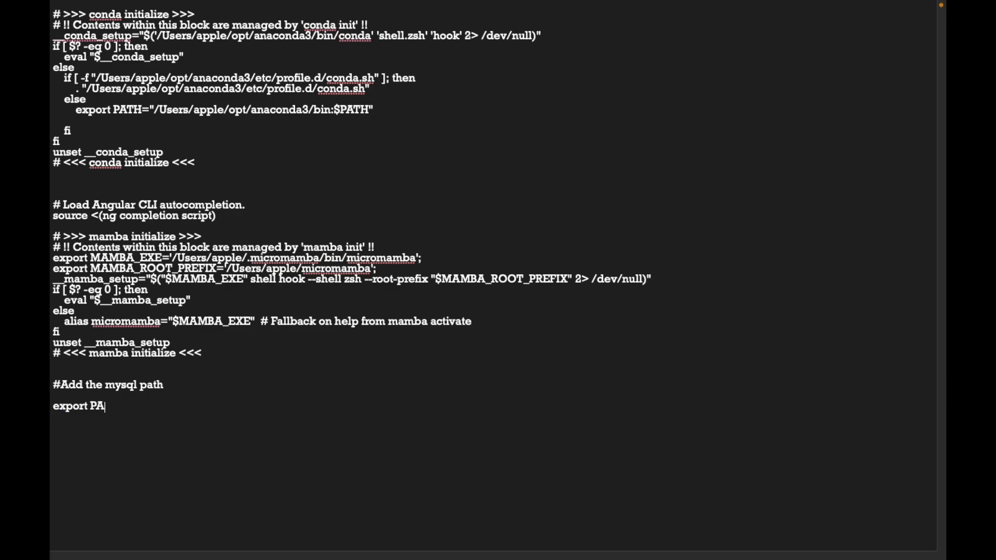
Enlarge the .zshrc text, add ="" after export PATH, and select the anaconda path for reference.
key(super+plus)
key(super+plus)
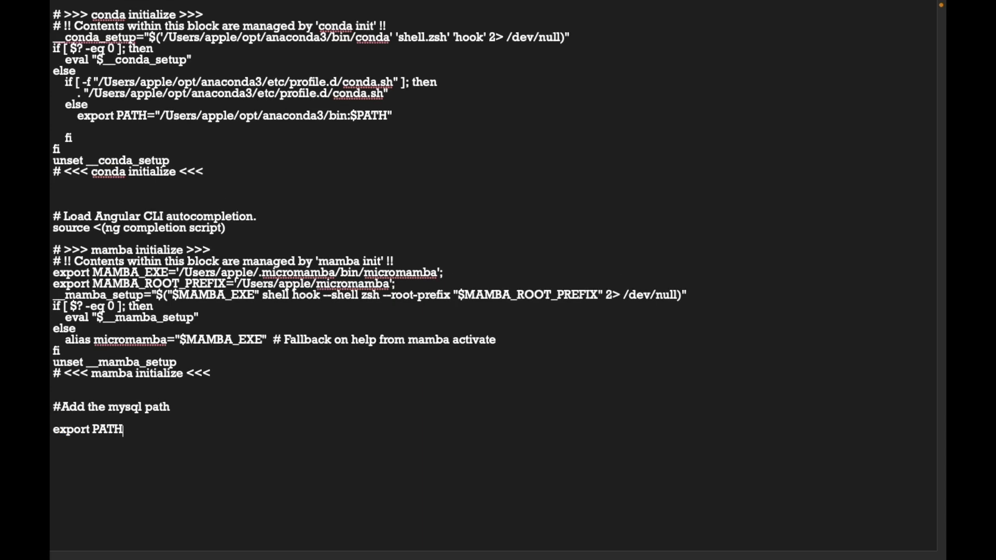
scroll(121, 476, up, 1)
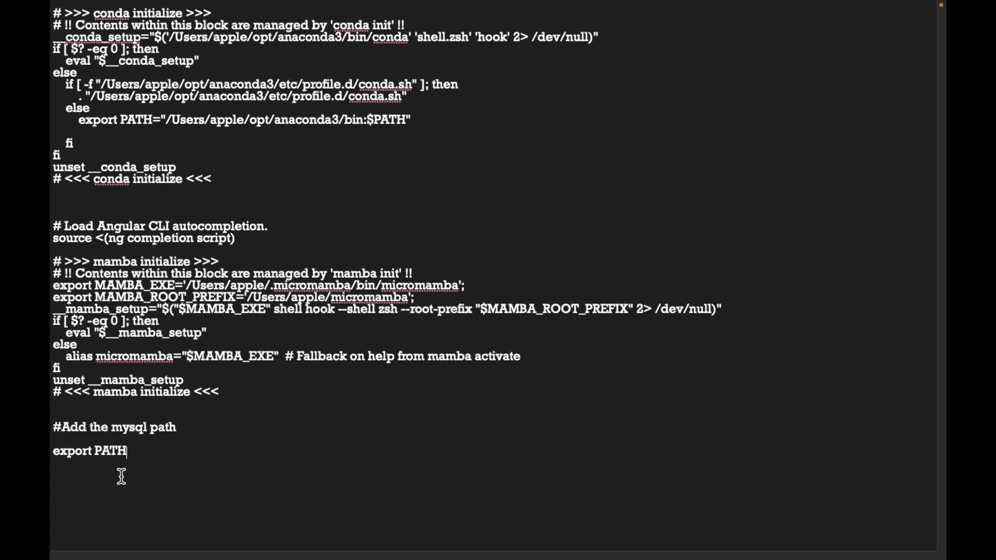
text(=")
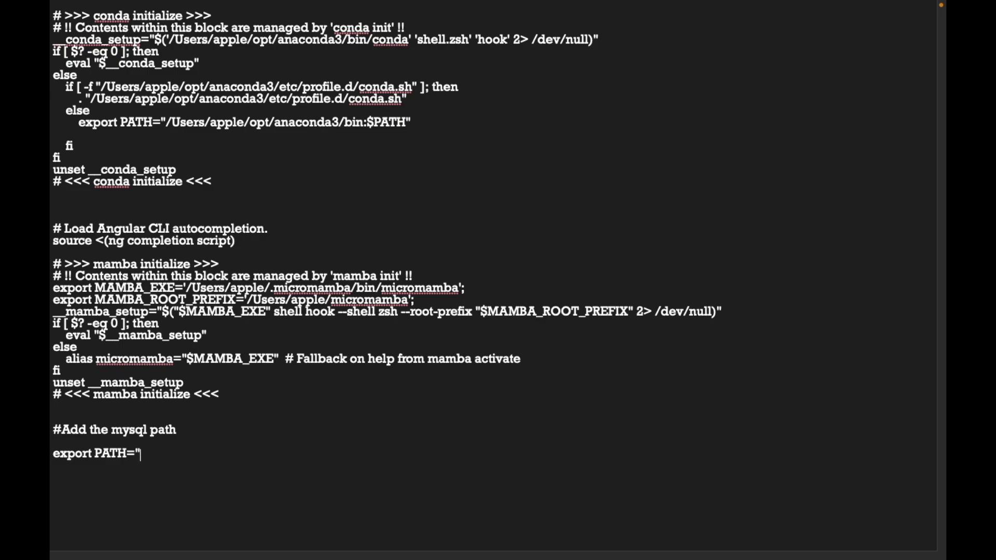
text(")
drag(166, 124, 364, 124)
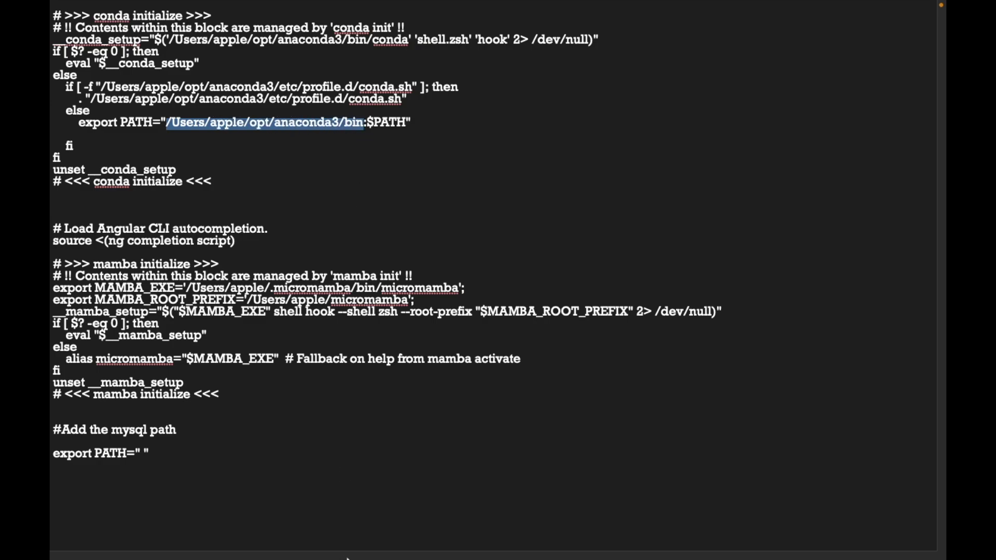
Search Spotlight for 'term' to find Terminal.
mouse_move(311, 558)
mouse_move(747, 5)
key(super+space)
text(term)
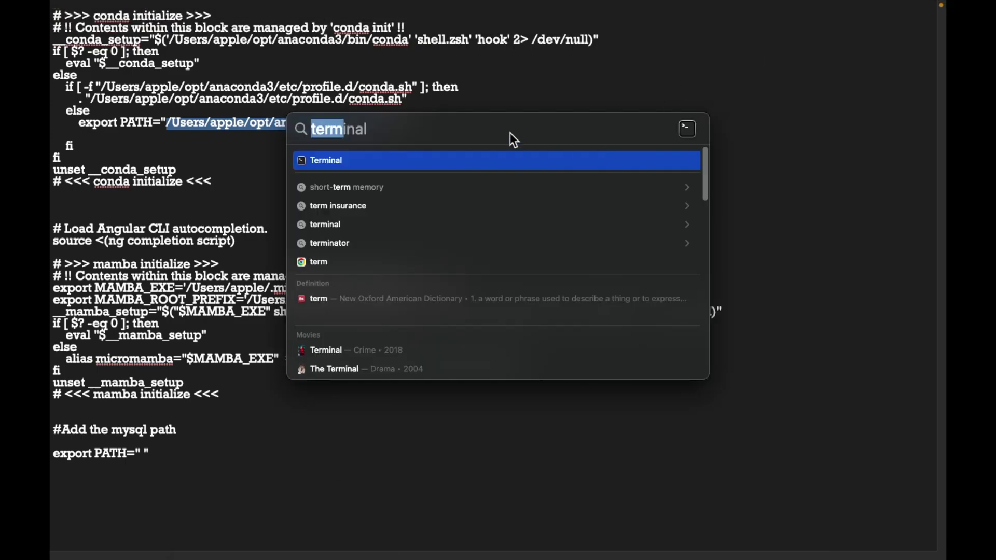
Replace the Spotlight query with 'usr' and show all its results in Finder.
key(BackSpace)
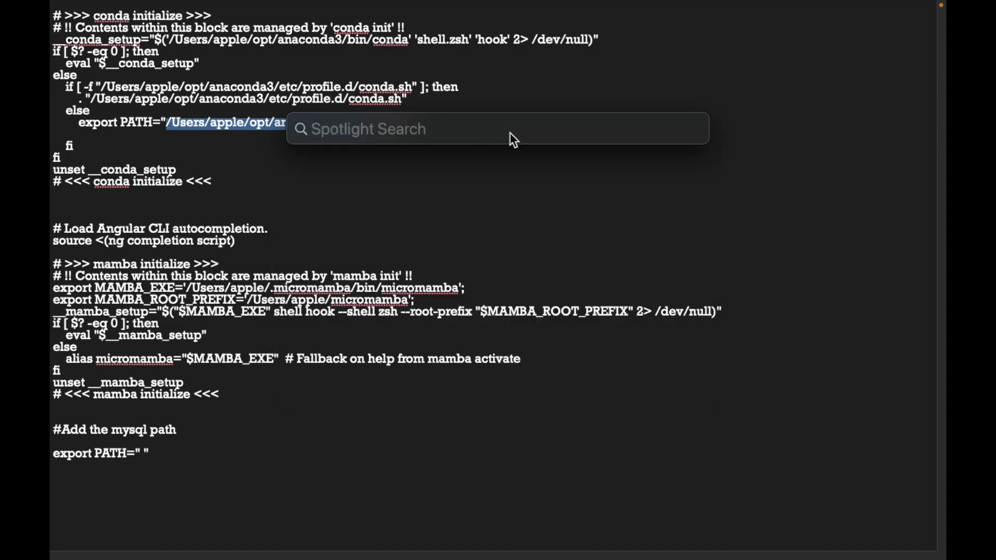
text(US)
key(BackSpace)
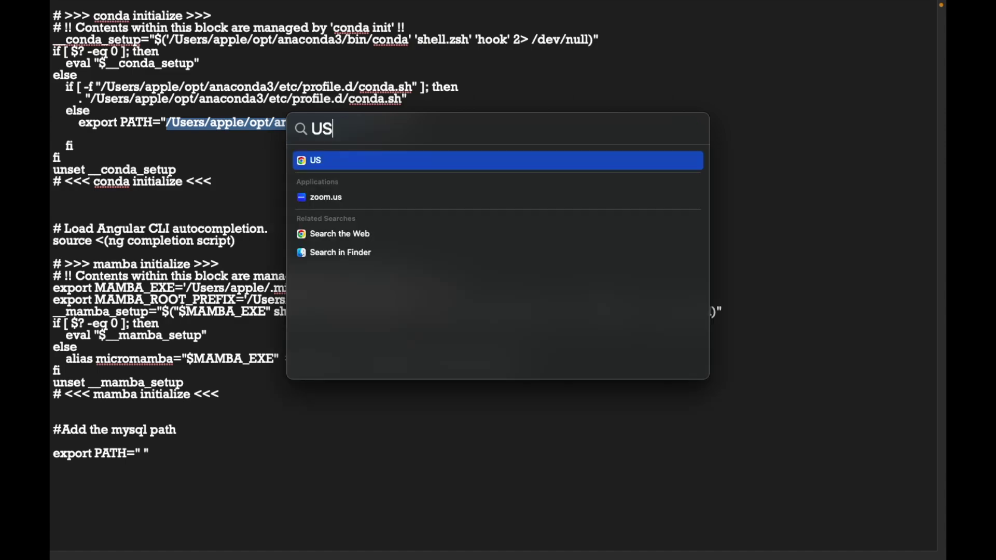
text(SR)
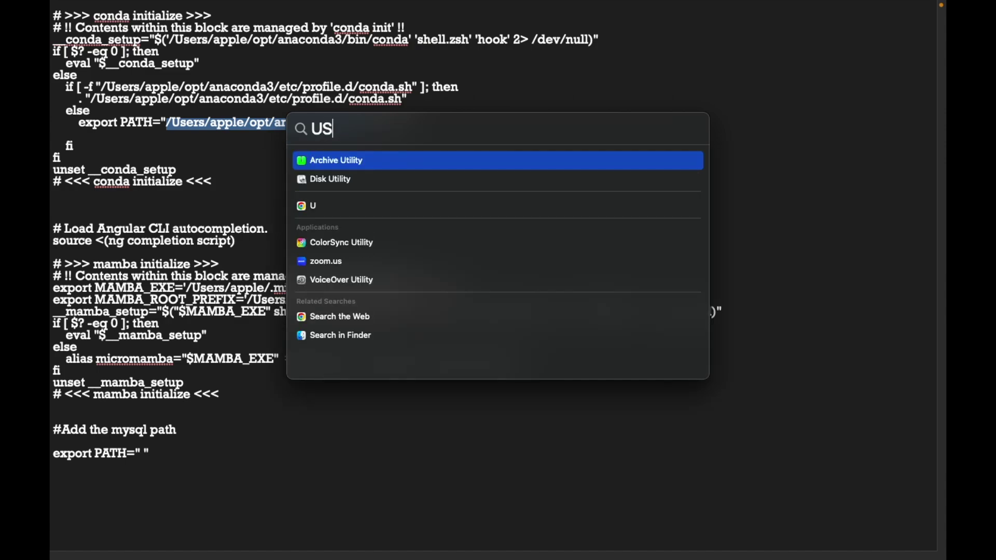
key(BackSpace)
key(BackSpace)
key(BackSpace)
text(usr)
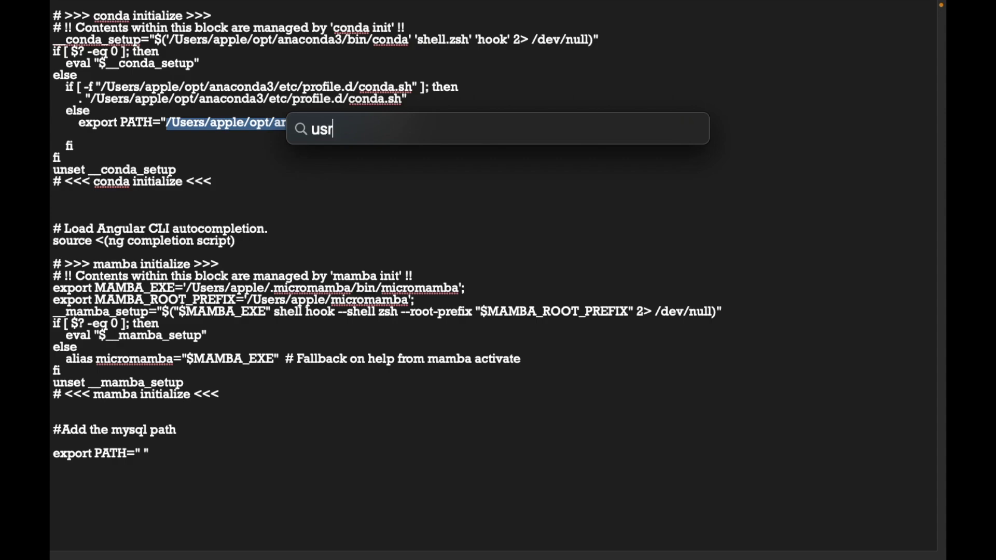
scroll(392, 289, down, 5)
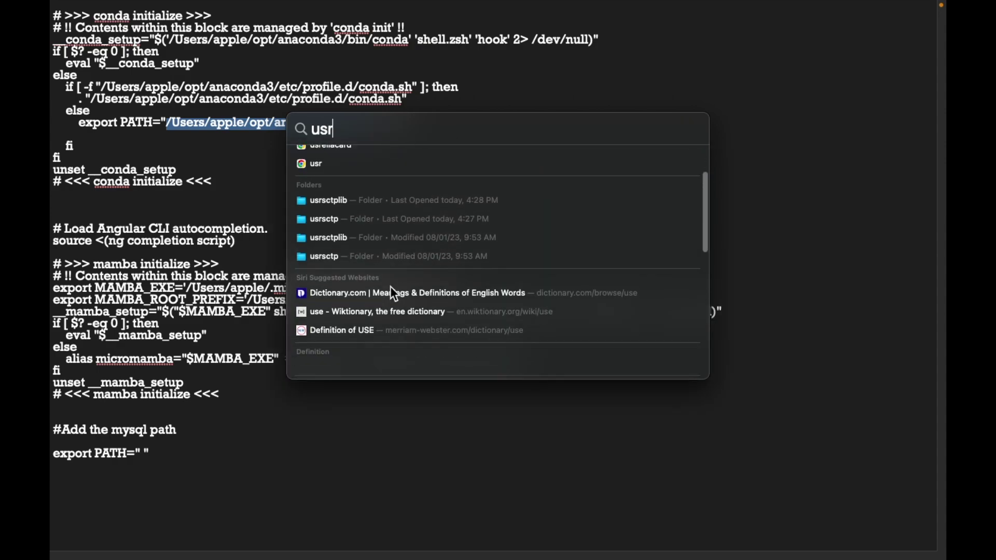
scroll(392, 289, down, 3)
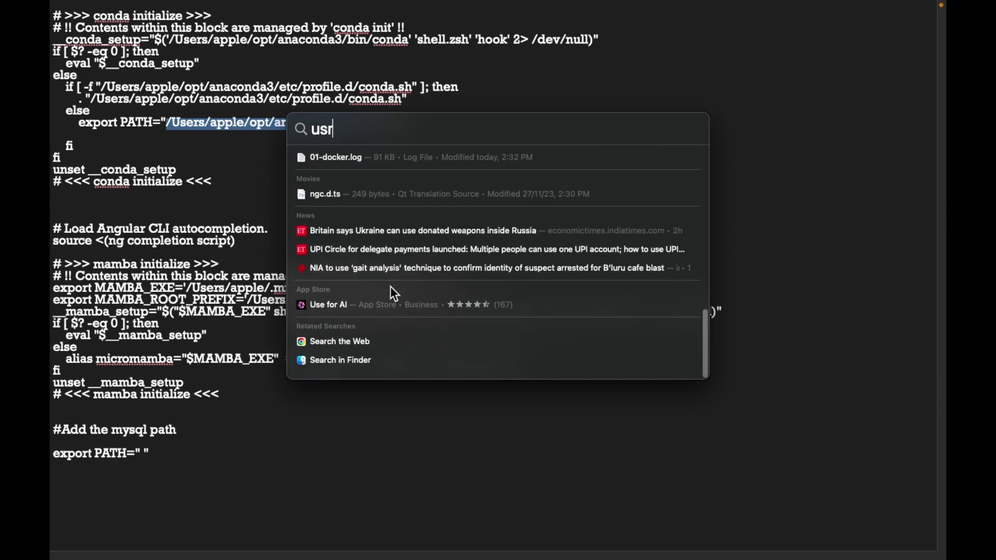
click(337, 366)
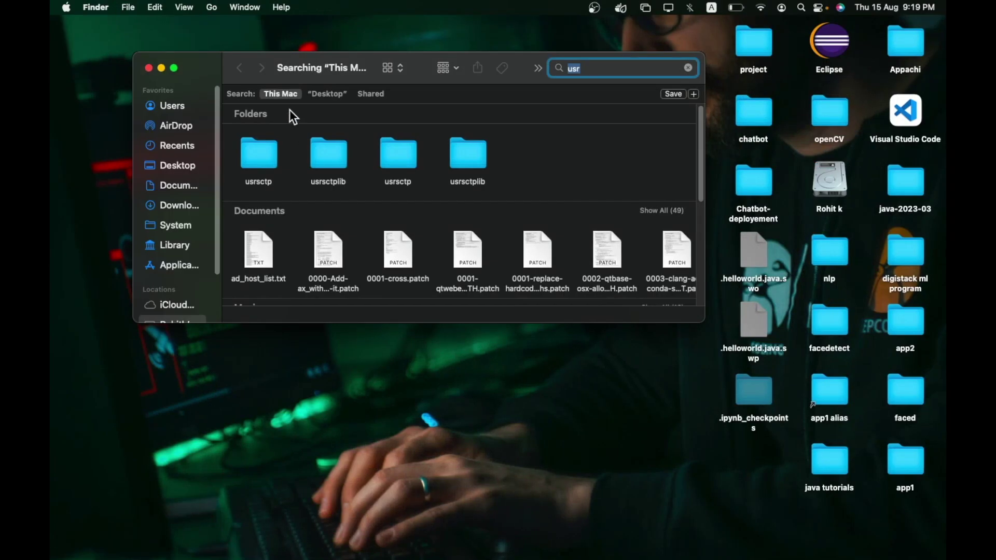
Browse from the startup disk to /usr/local/mysql-9.0.1-macos14-x86_64/bin.
scroll(196, 285, down, 3)
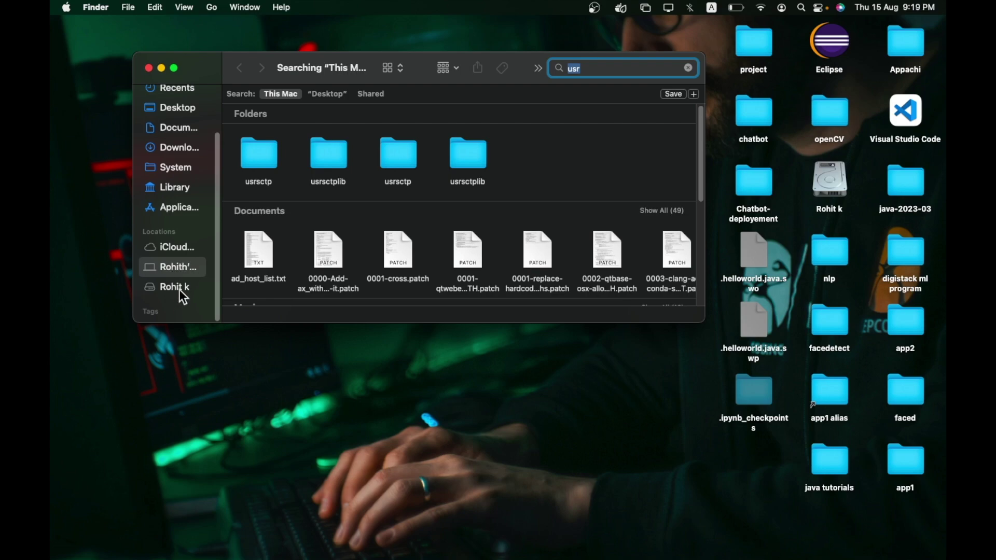
click(179, 290)
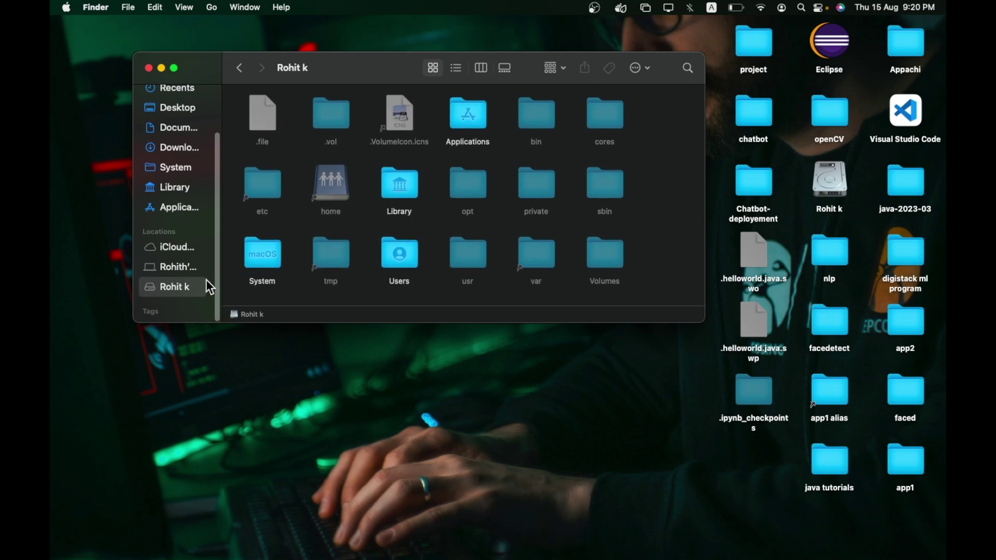
double_click(468, 259)
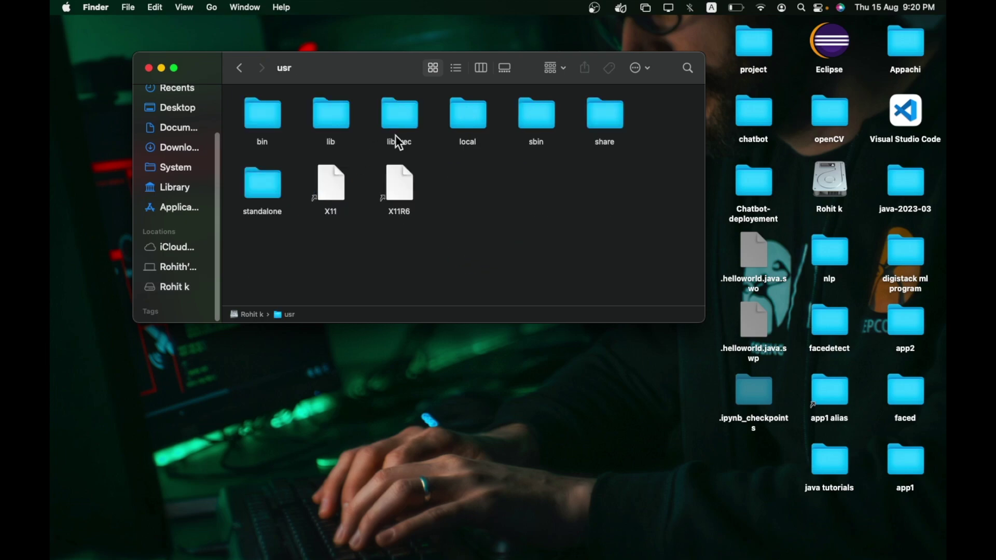
double_click(472, 119)
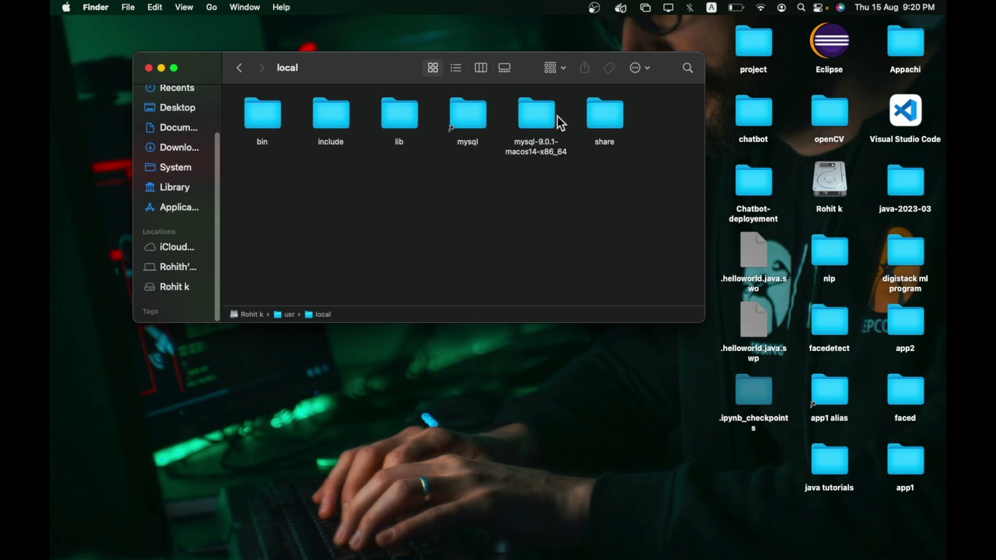
double_click(537, 115)
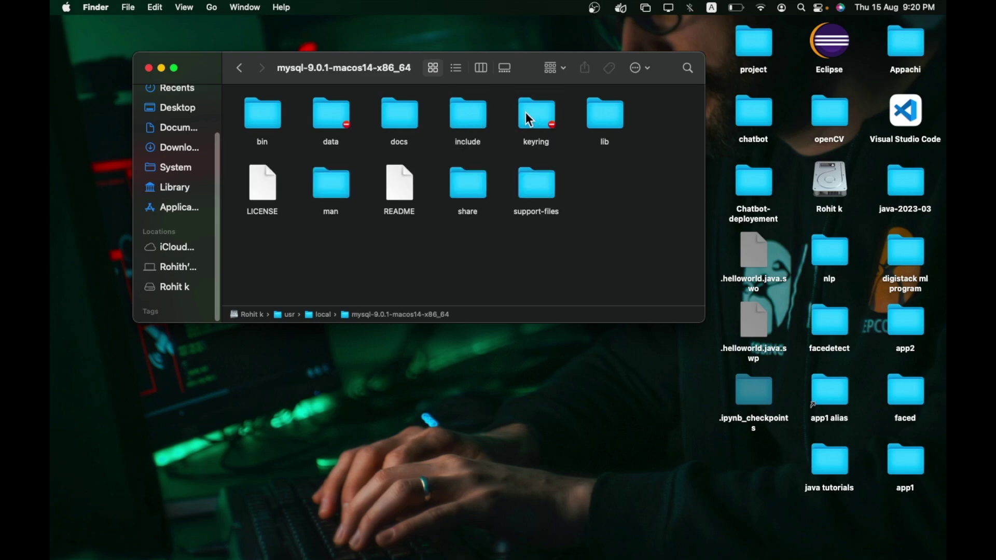
double_click(258, 119)
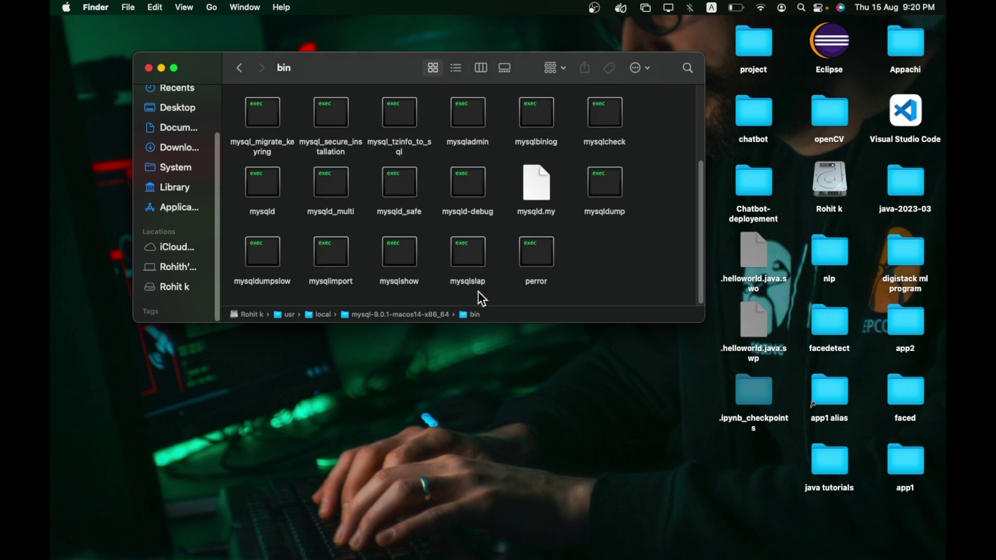
Copy the bin folder's full pathname from the path bar.
right_click(478, 292)
click(462, 364)
right_click(472, 314)
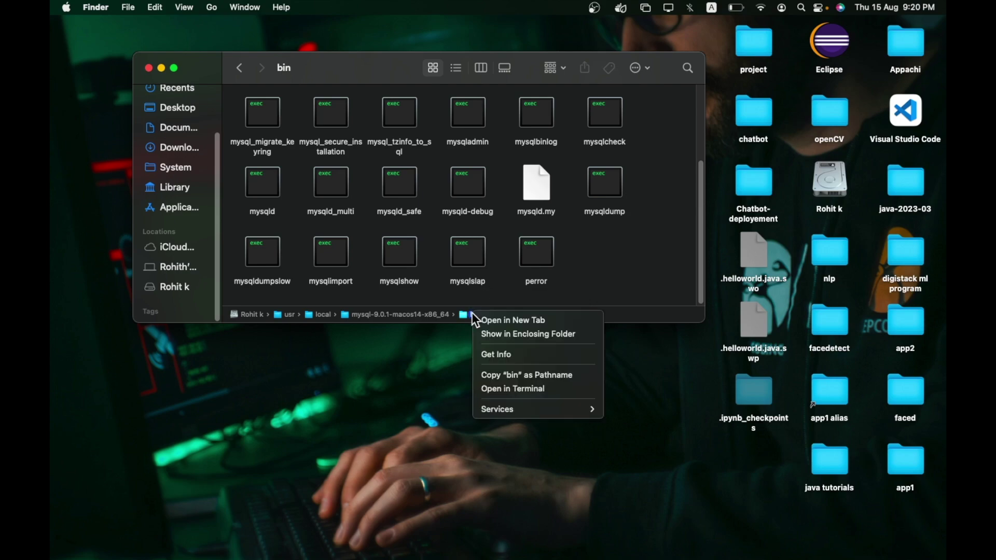
click(551, 375)
mouse_move(606, 547)
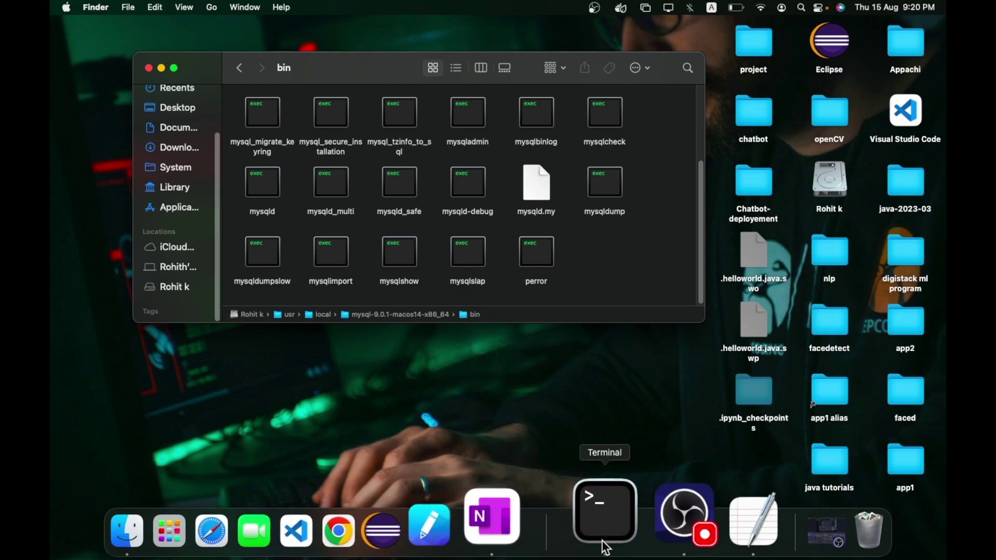
Fill the export PATH quotes with /usr/local/mysql-9.0.1-macos14-x86_64/bin:$PATH.
click(677, 523)
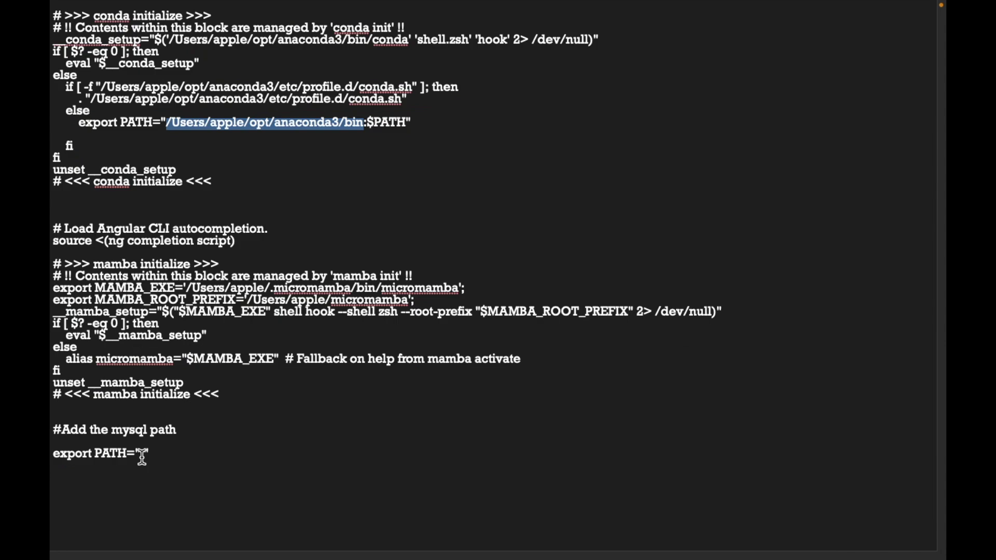
click(142, 456)
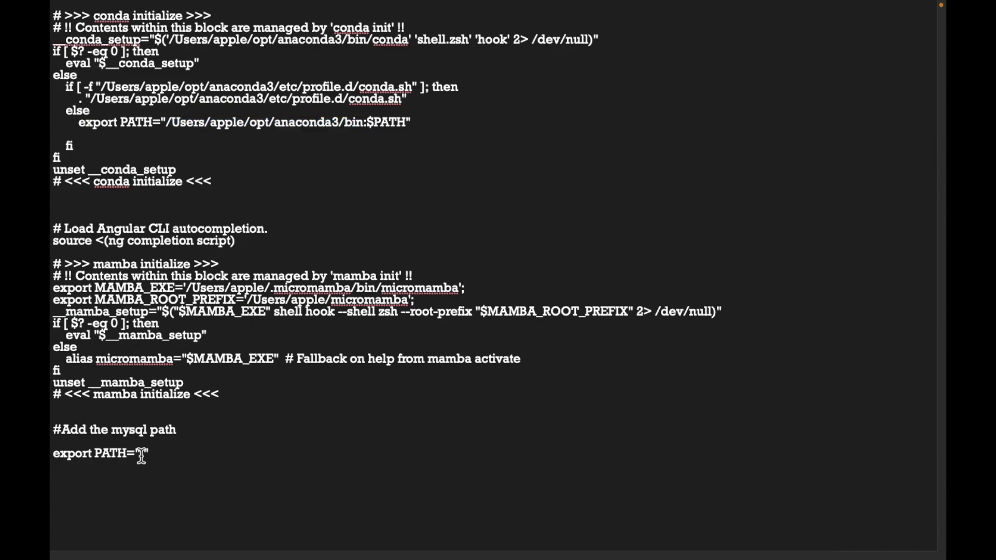
right_click(141, 456)
click(157, 451)
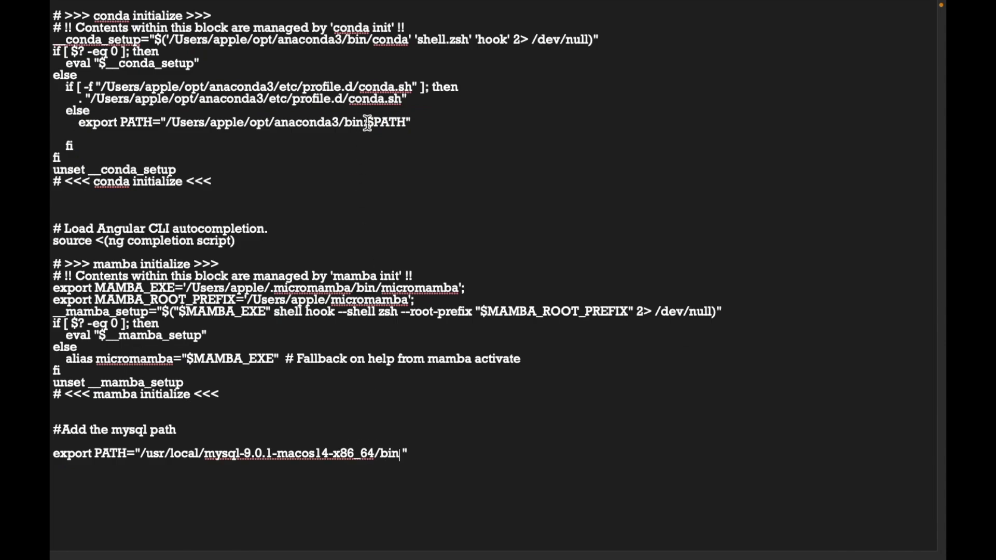
drag(366, 123, 406, 123)
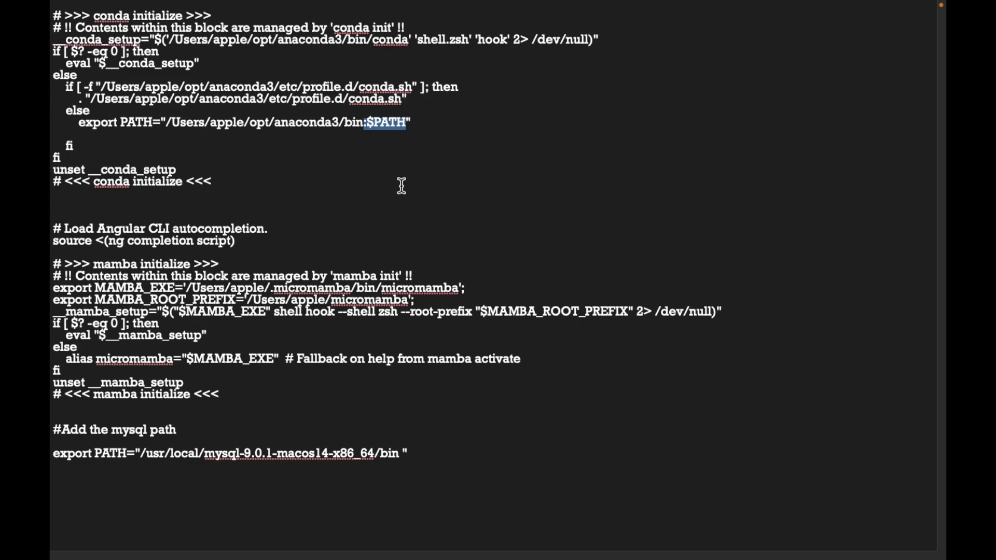
click(402, 454)
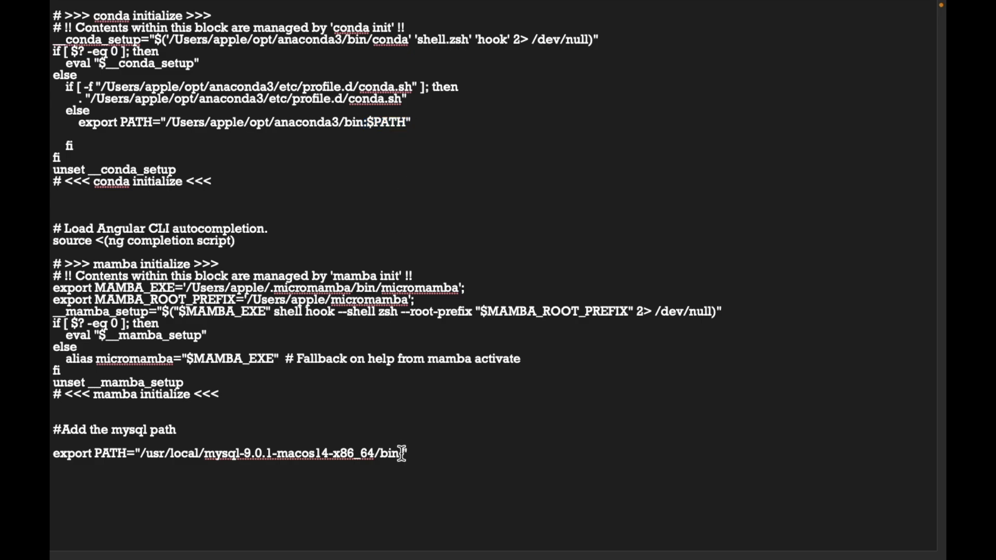
text(:)
key(BackSpace)
key(BackSpace)
text(:$PATH)
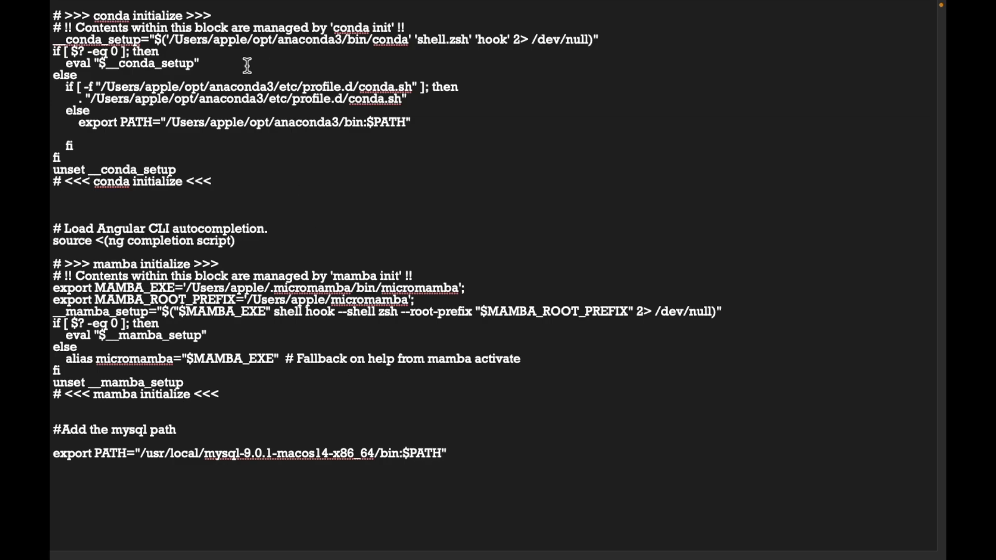
Save the .zshrc and close its TextEdit window.
mouse_move(229, 8)
click(135, 8)
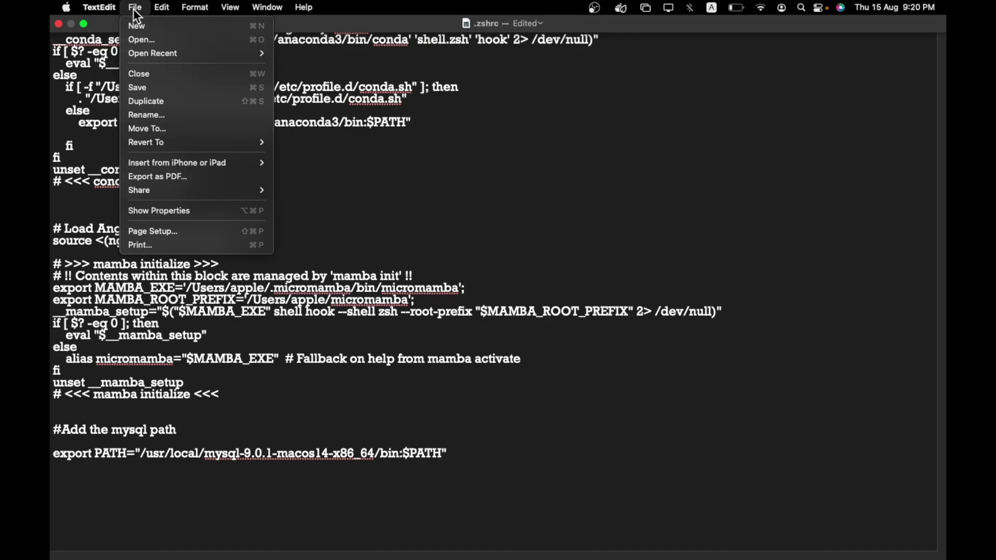
click(146, 87)
mouse_move(83, 4)
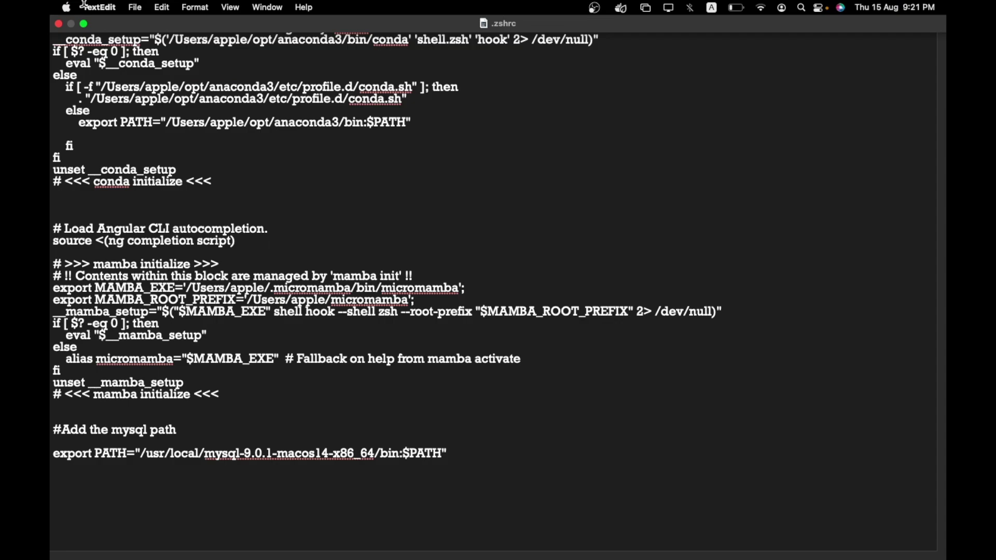
click(58, 24)
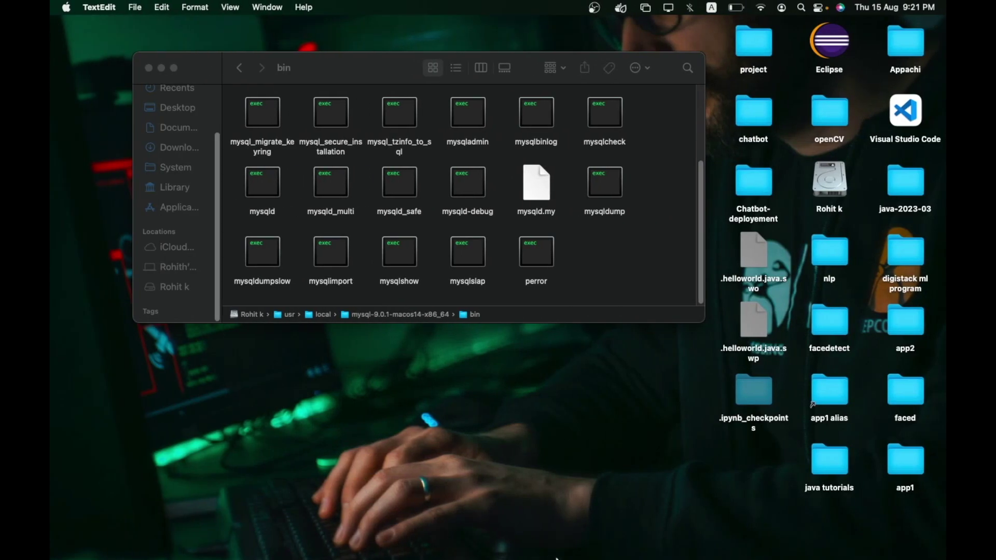
mouse_move(574, 559)
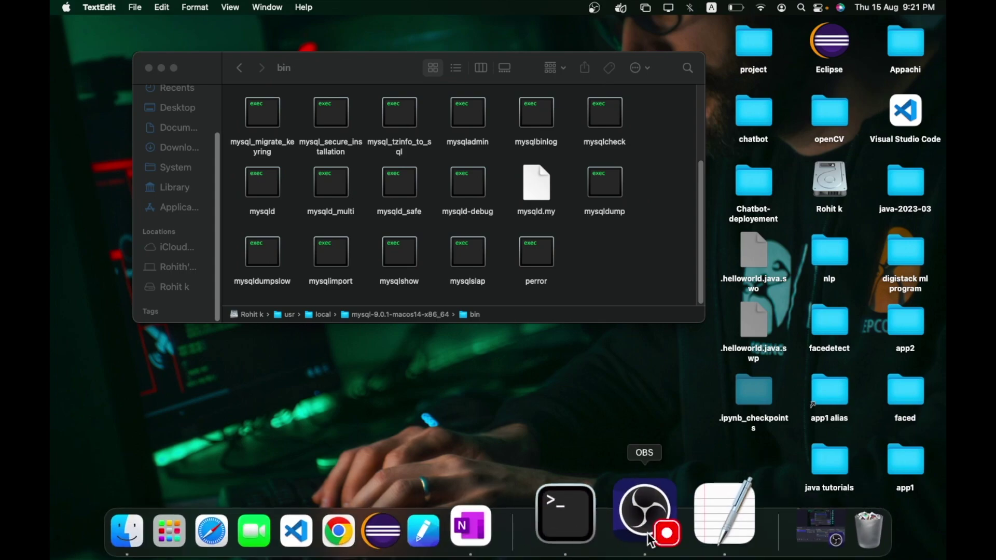
Run 'source .zshrc' in Terminal to reload the updated profile.
click(598, 531)
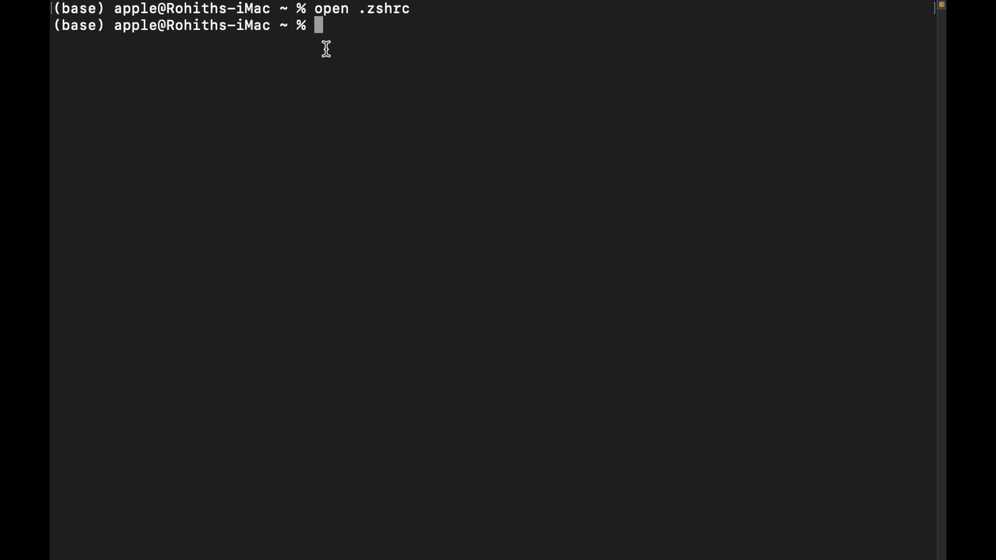
text(source)
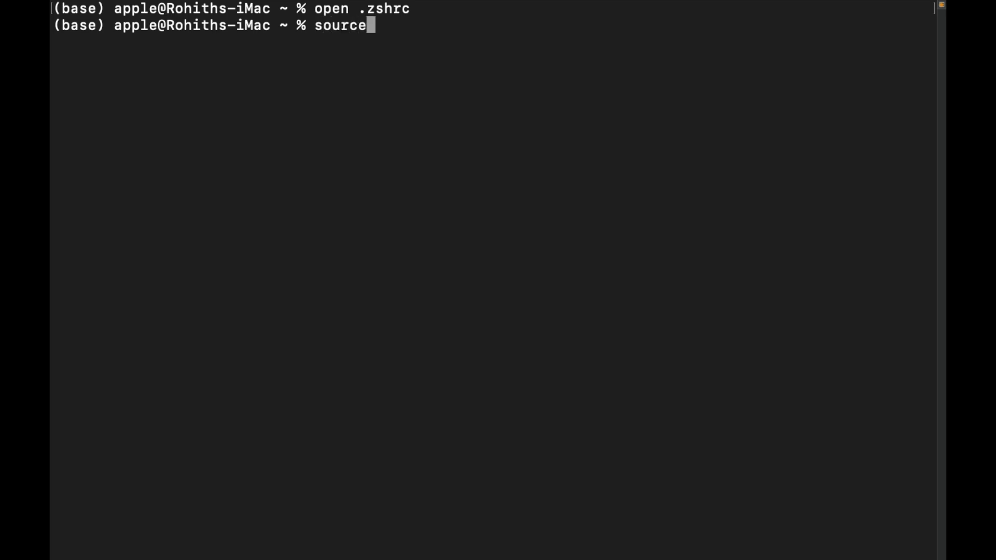
text( .zshrc)
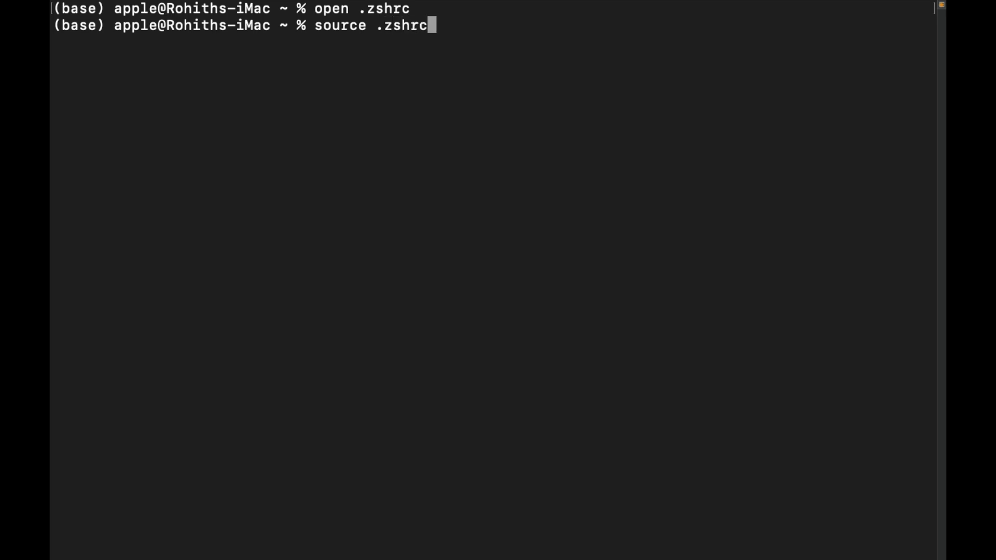
key(Return)
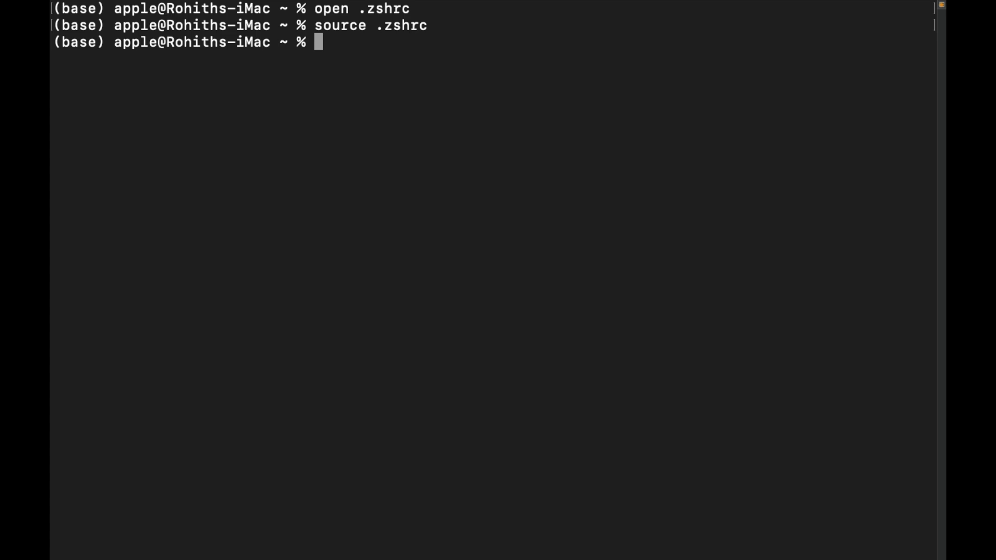
Check the installed MySQL with 'mysql --version', then clear the screen.
text(mysq)
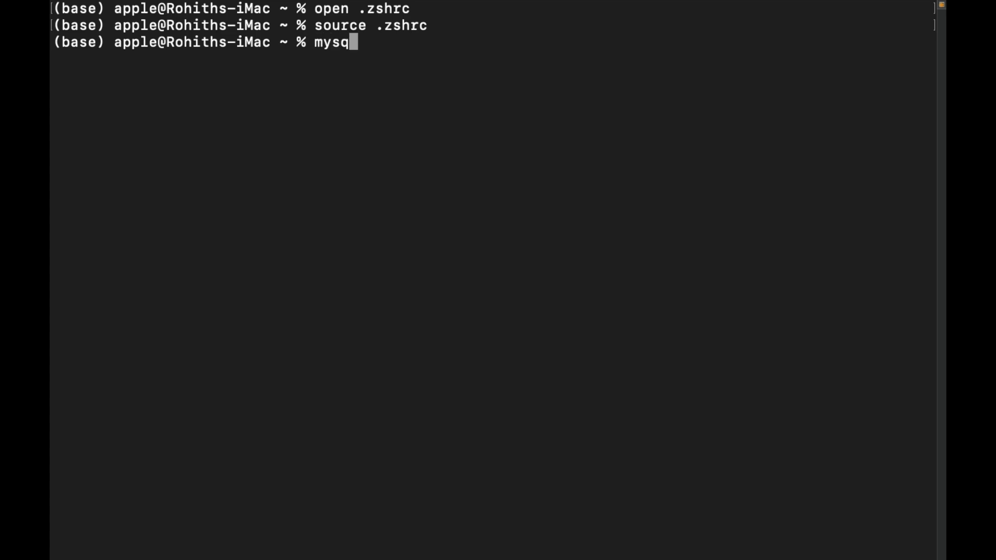
text(l --versii)
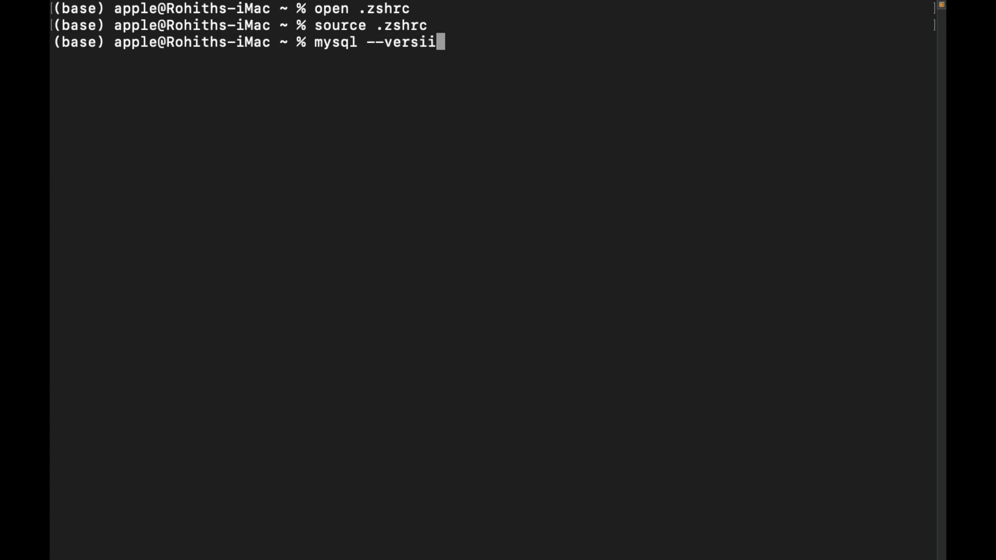
key(BackSpace)
text(on)
key(Return)
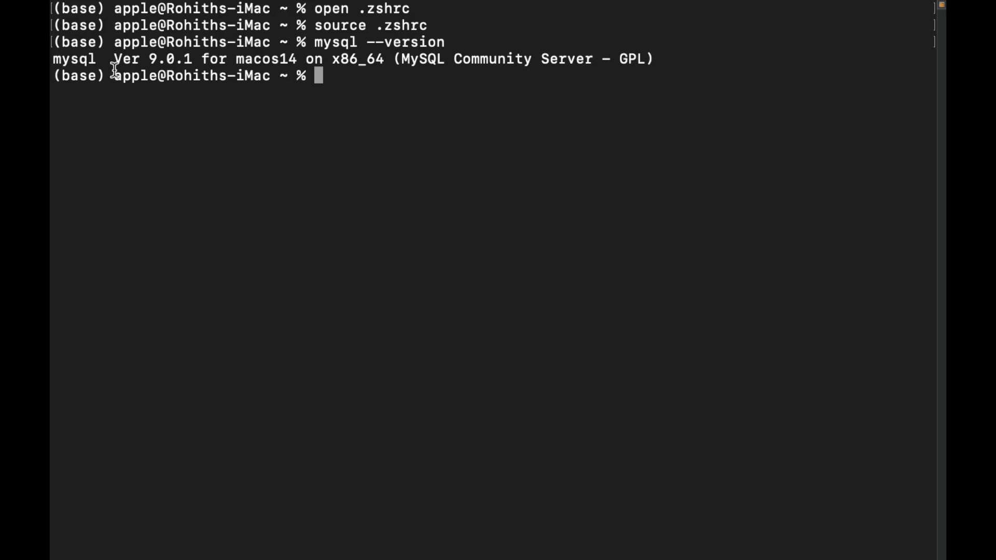
text(clea)
text(r)
key(Return)
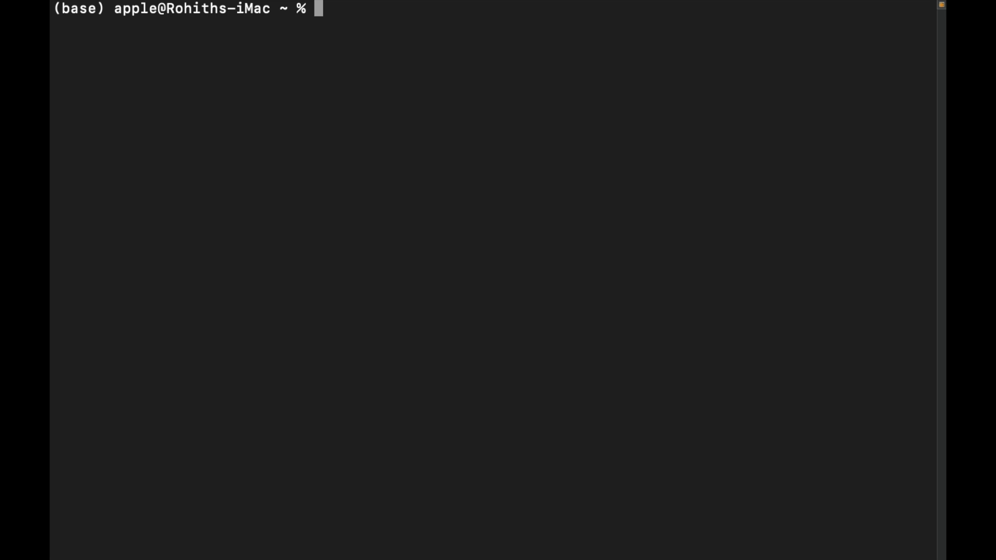
Log in with 'mysql -u root -p' and submit the root password.
text(mysql -)
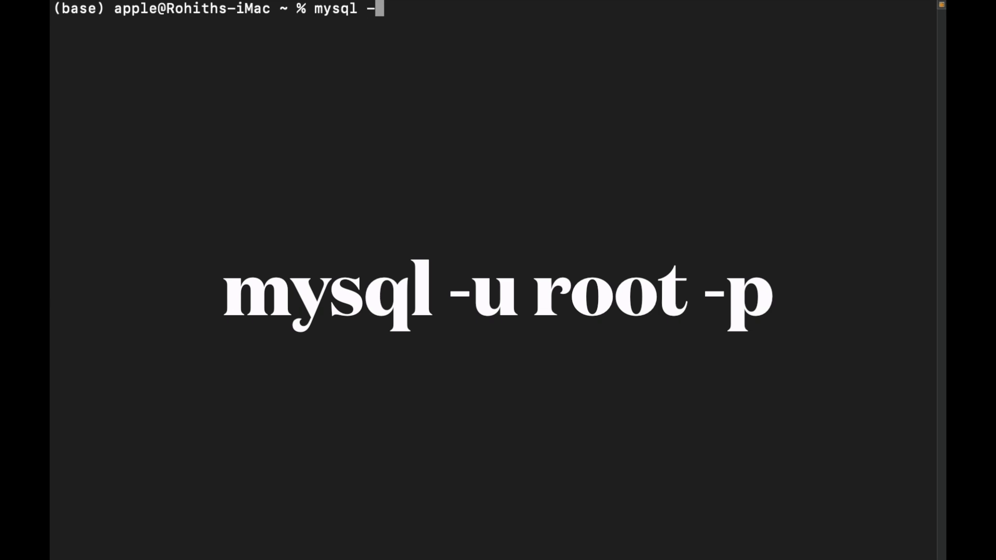
text(u root )
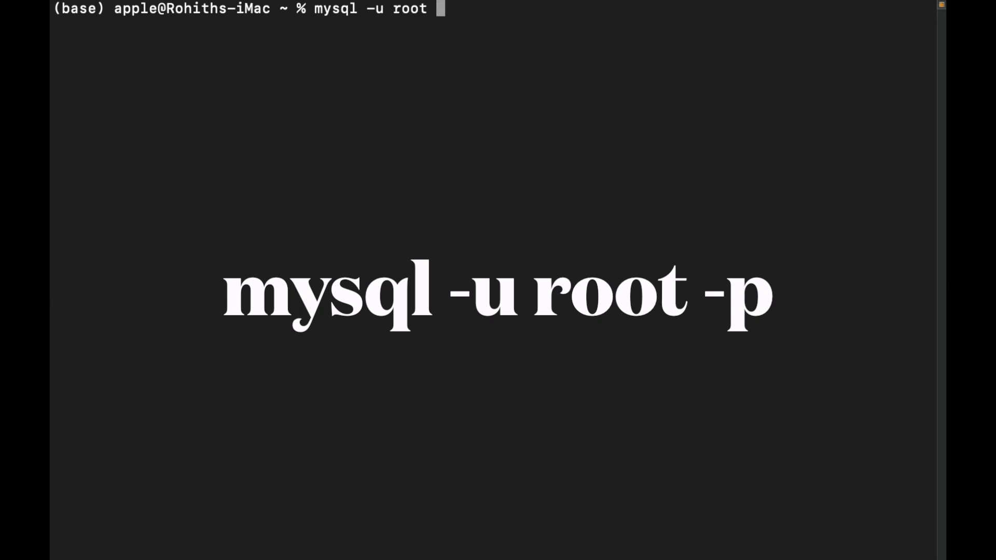
text(-p)
key(Return)
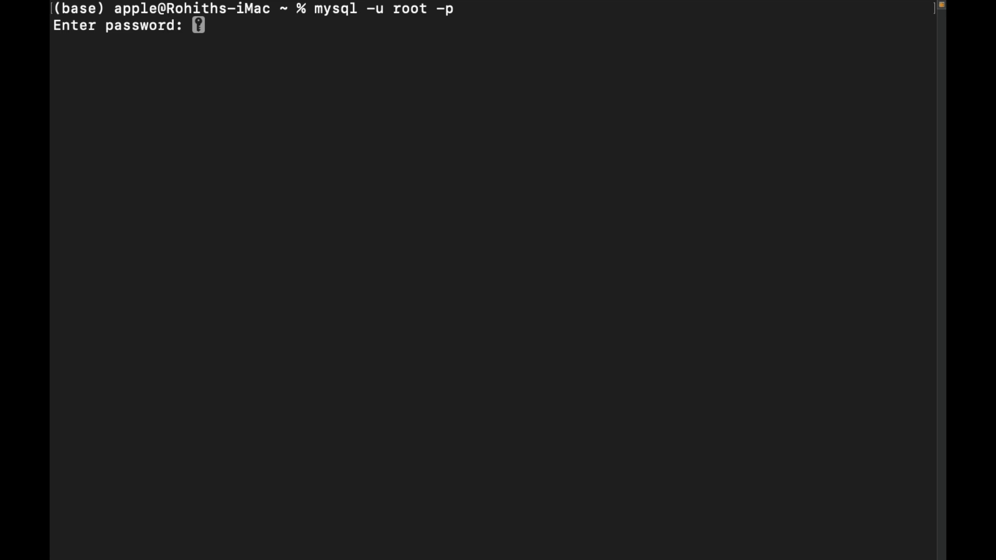
key(Return)
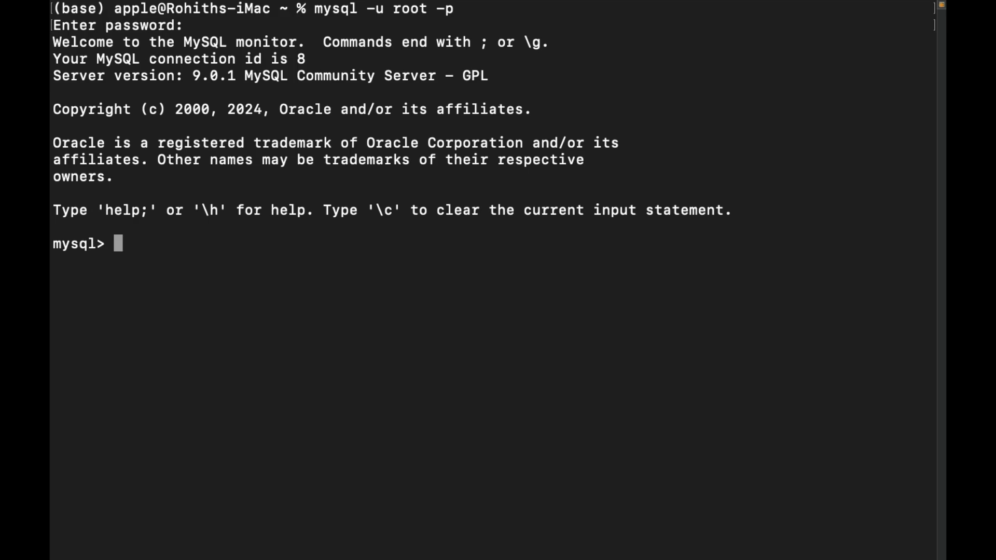
Type the statement 'show datbases;' at the mysql> prompt.
drag(109, 244, 53, 244)
click(134, 242)
text(show )
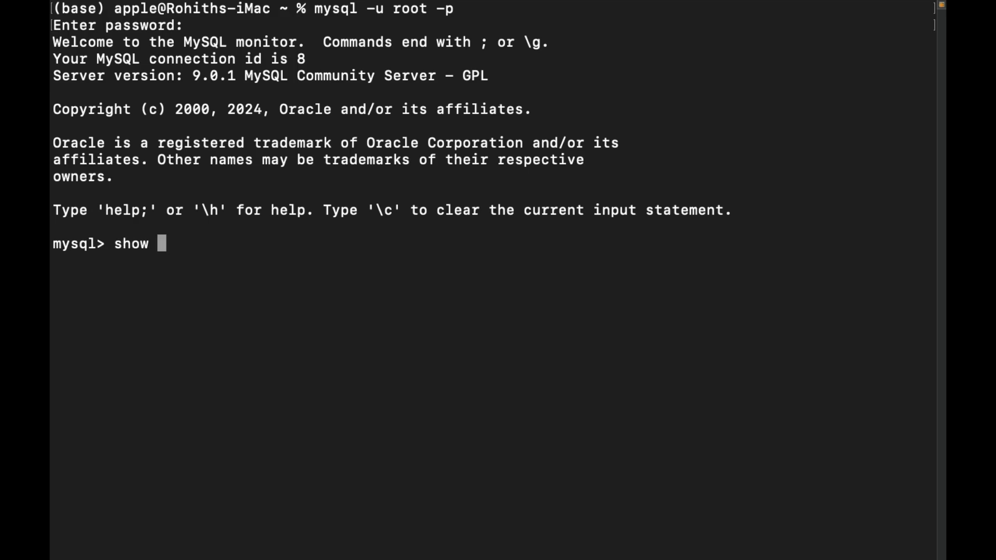
text(datb)
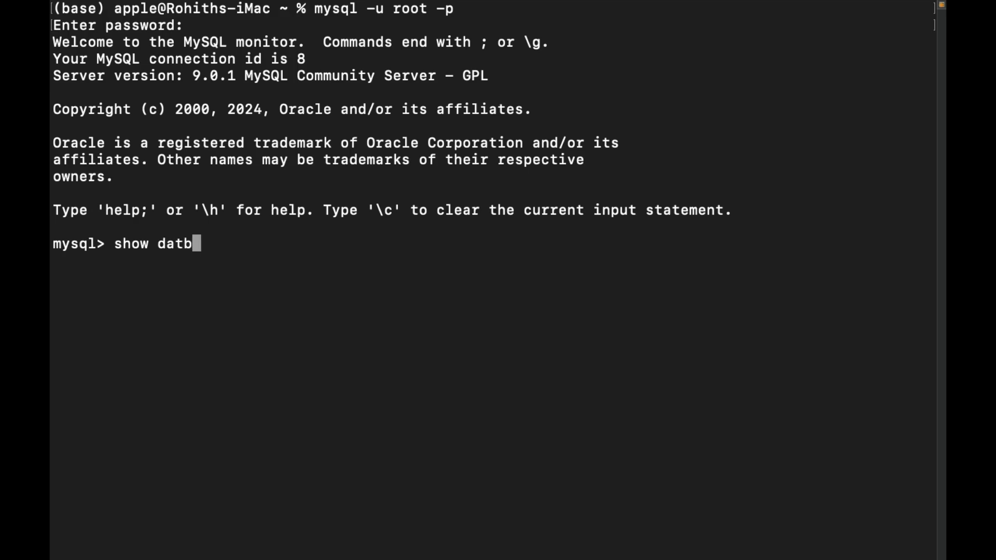
text(ases;)
Rerun the misspelled statement as 'show databases;' to list the four system schemas.
key(Return)
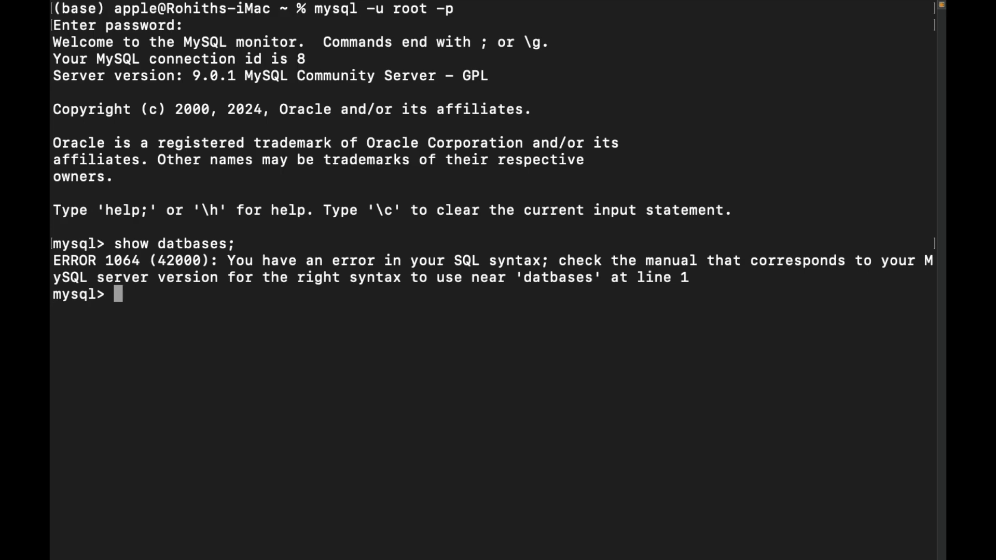
key(Up)
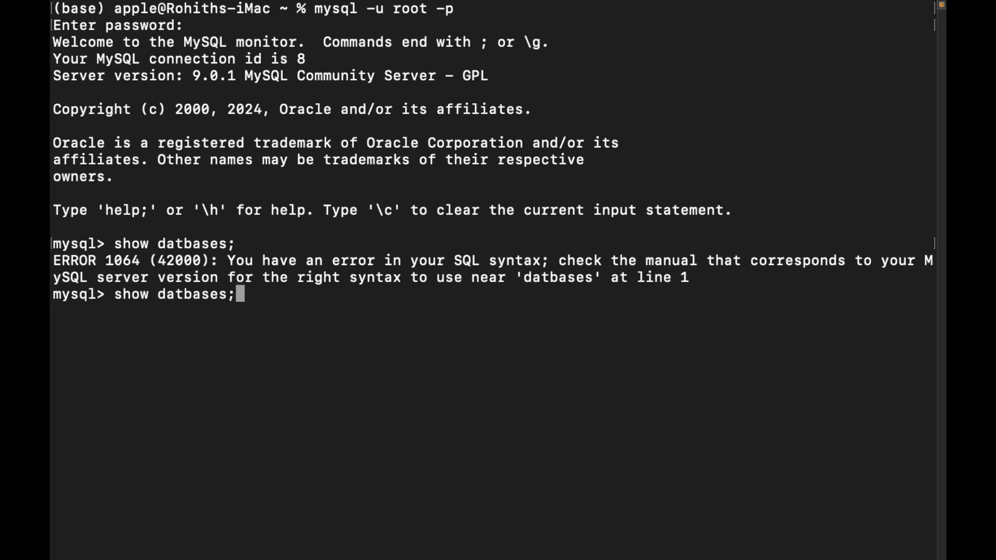
key(BackSpace)
key(BackSpace)
key(BackSpace)
key(BackSpace)
key(BackSpace)
key(BackSpace)
key(BackSpace)
key(BackSpace)
key(BackSpace)
key(BackSpace)
key(BackSpace)
key(BackSpace)
key(BackSpace)
key(BackSpace)
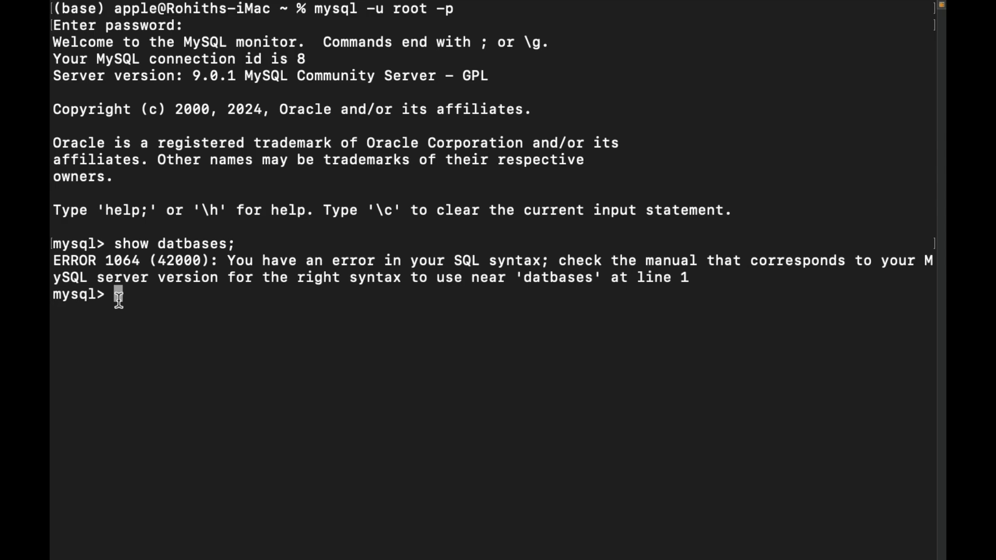
text(show data)
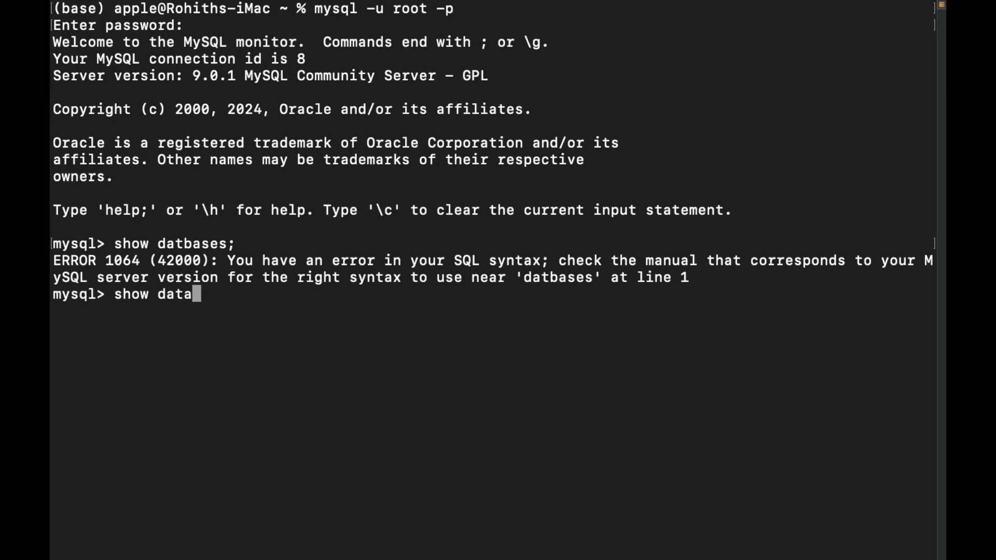
text(bases)
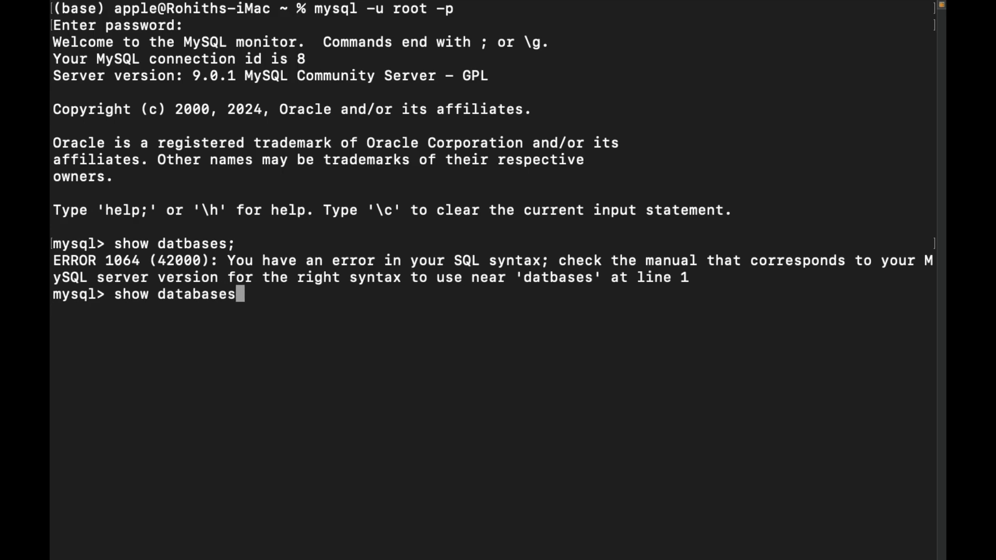
text(;)
key(Return)
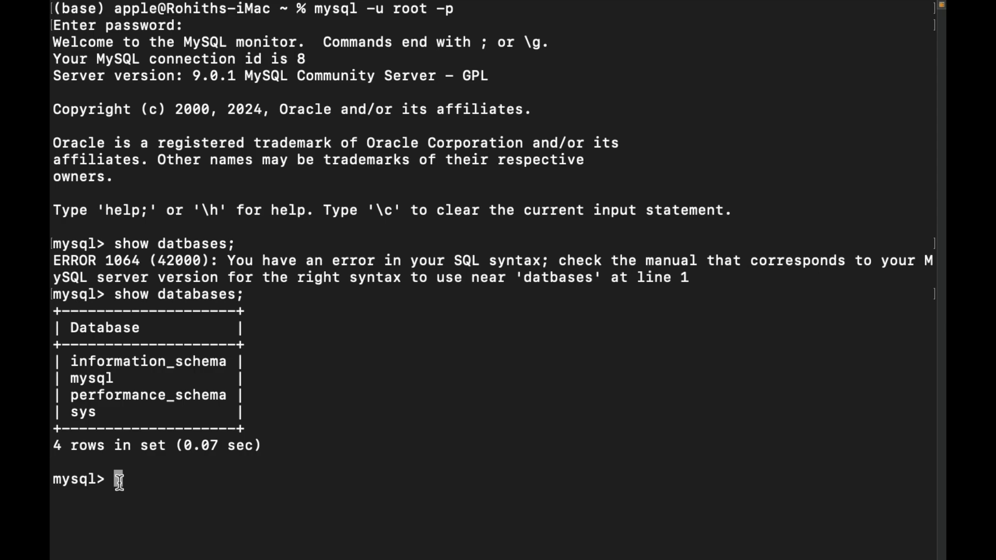
Run 'create database demo;'.
text(cr)
key(BackSpace)
key(BackSpace)
text(create database )
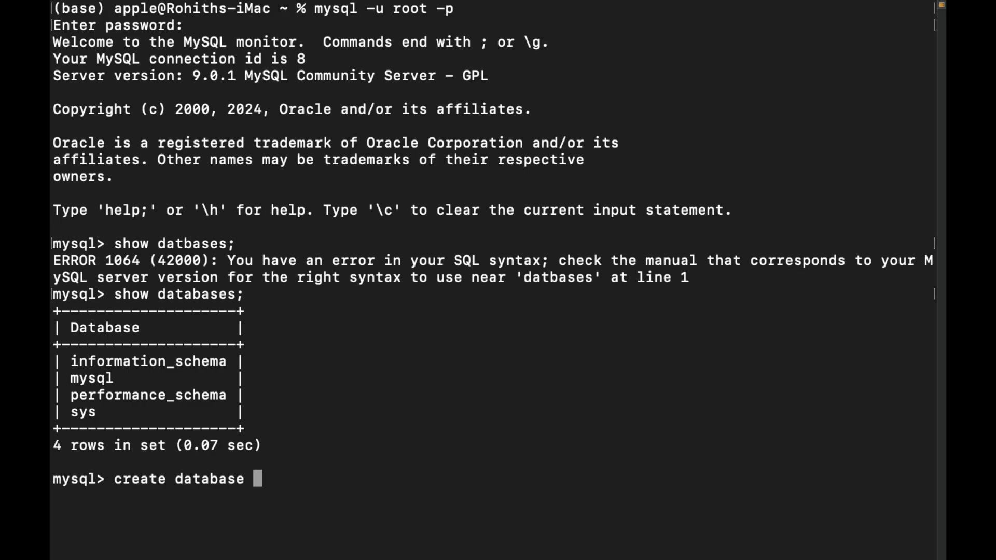
text(demo;)
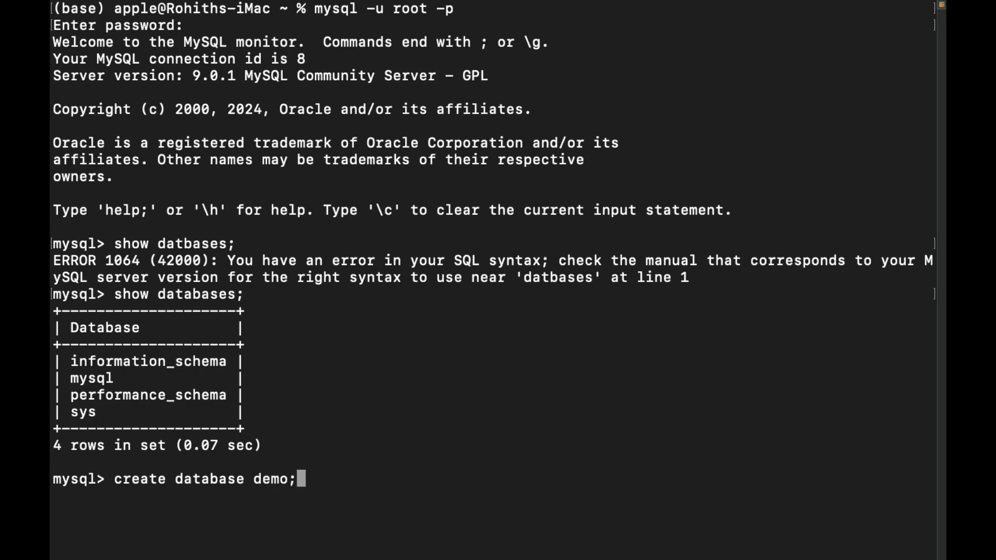
key(Return)
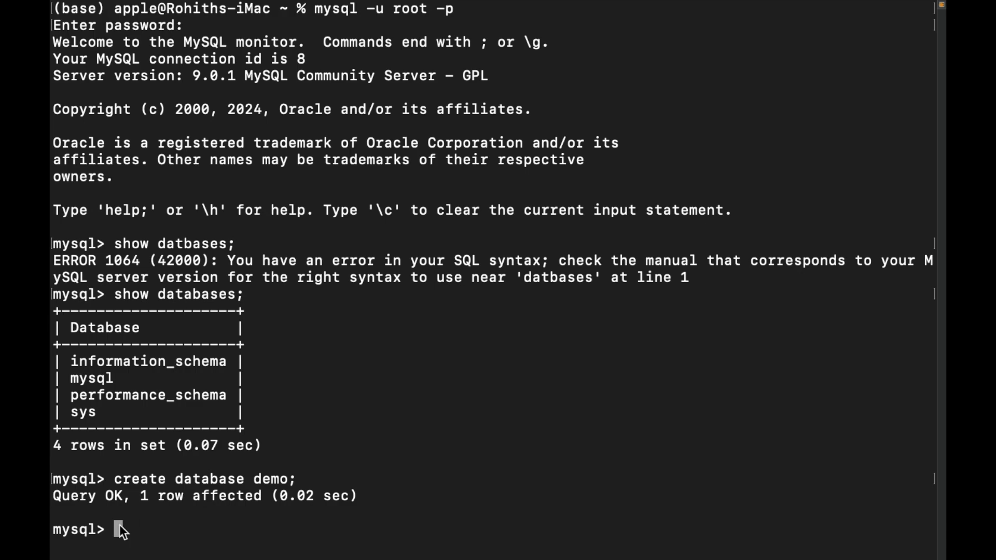
Rerun 'show databases;' to confirm demo appears among five databases.
key(Up)
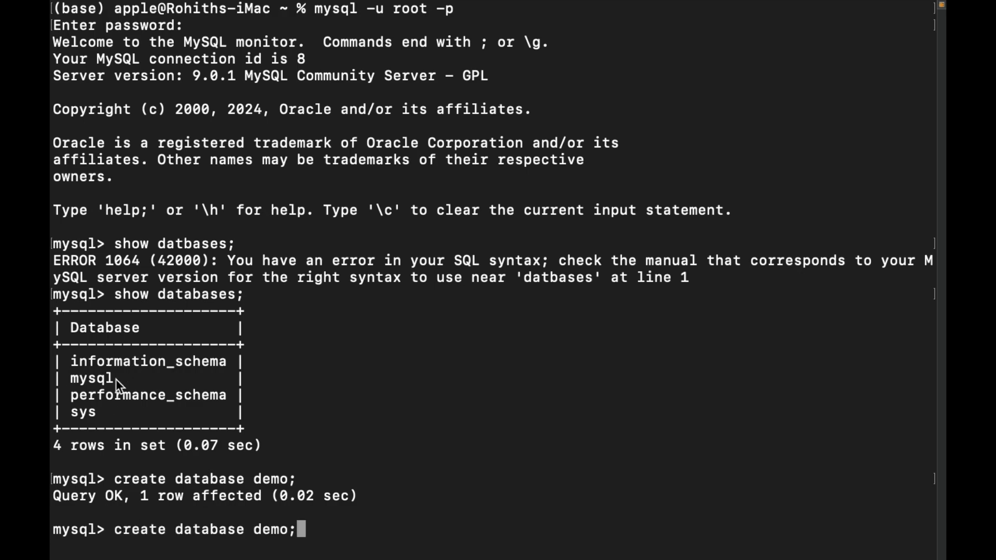
key(Up)
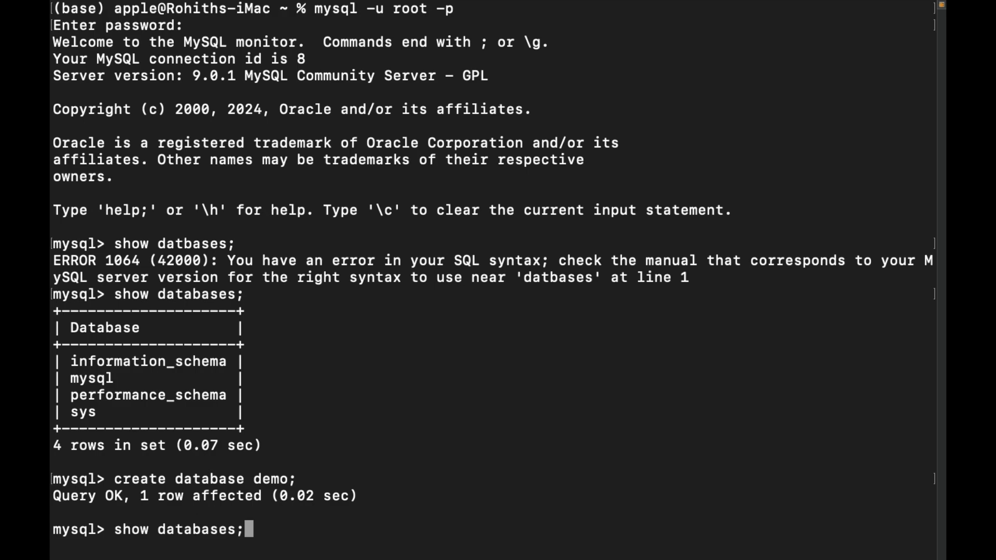
key(Return)
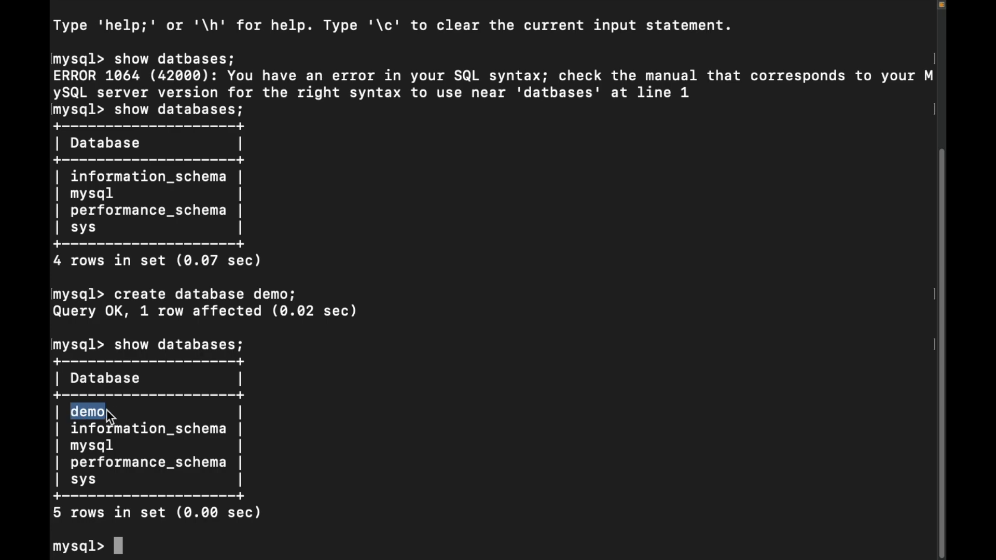
scroll(214, 376, up, 3)
scroll(214, 377, down, 3)
Open Chrome with the chosen profile and search Google for 'mysql'.
mouse_move(358, 558)
click(428, 524)
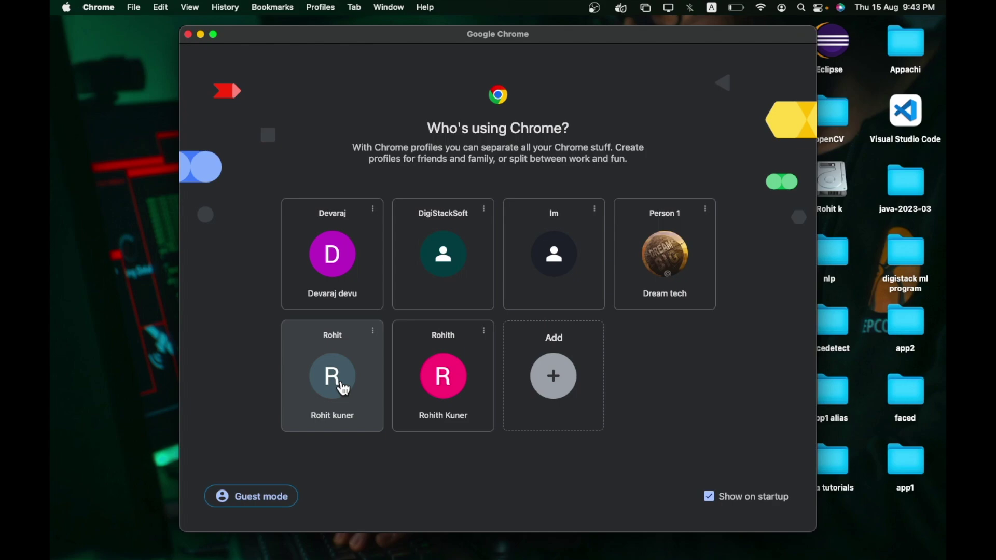
click(333, 377)
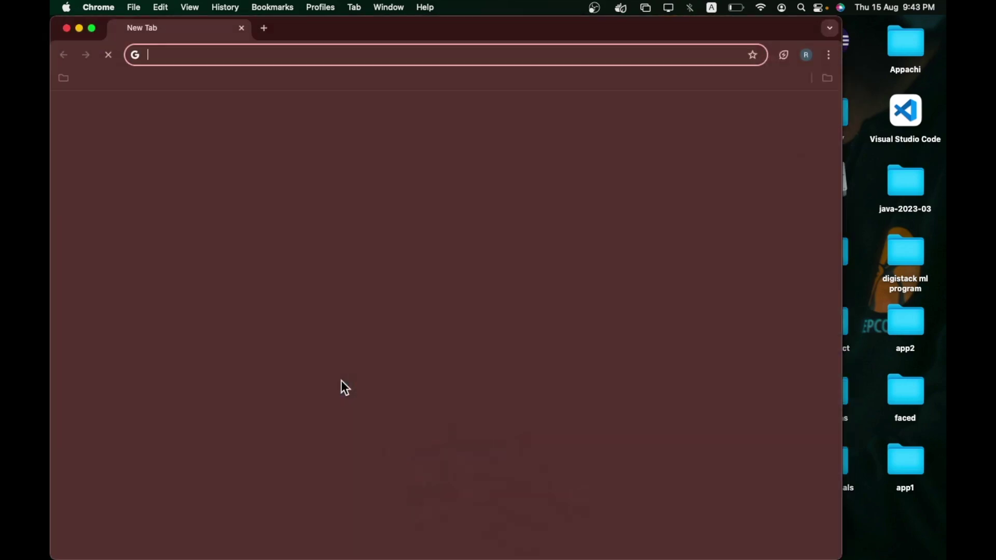
click(171, 55)
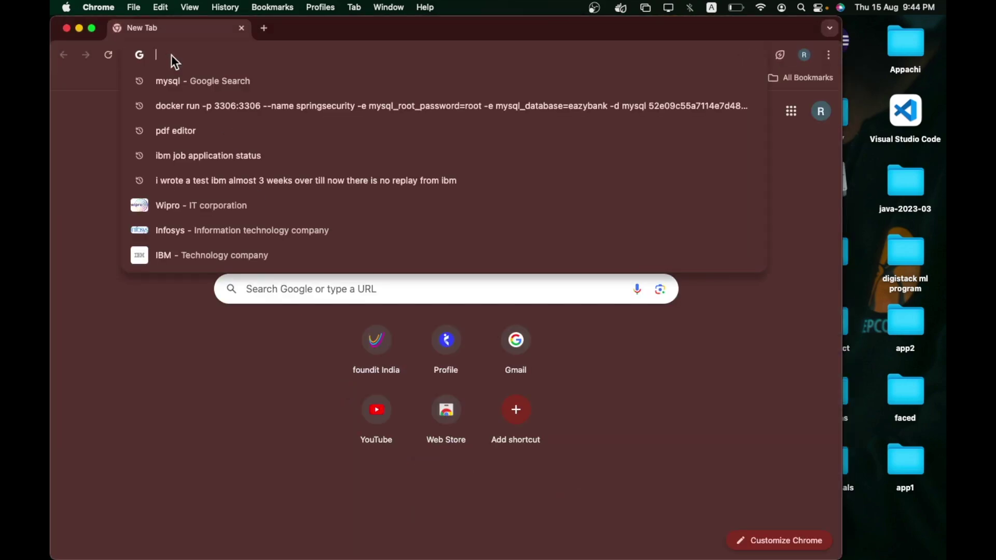
text(mysql)
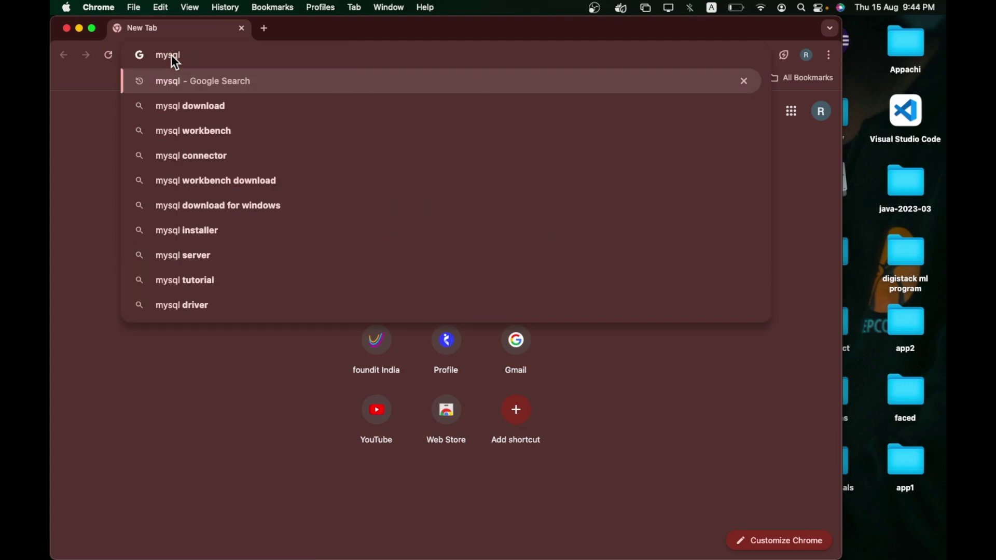
key(Return)
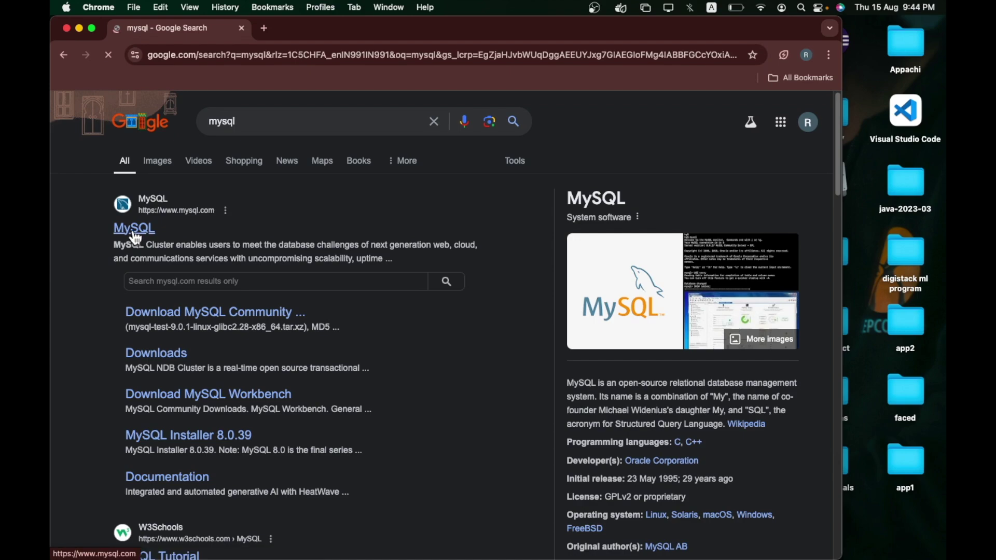
Navigate from the MySQL search result through Downloads and Community (GPL) to the Workbench 8.0.38 macOS page.
click(135, 234)
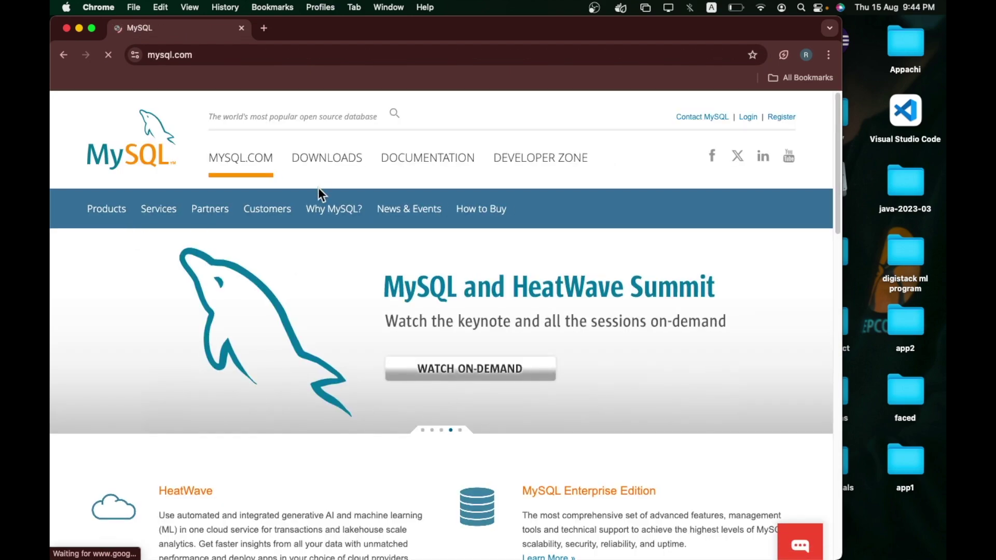
click(331, 162)
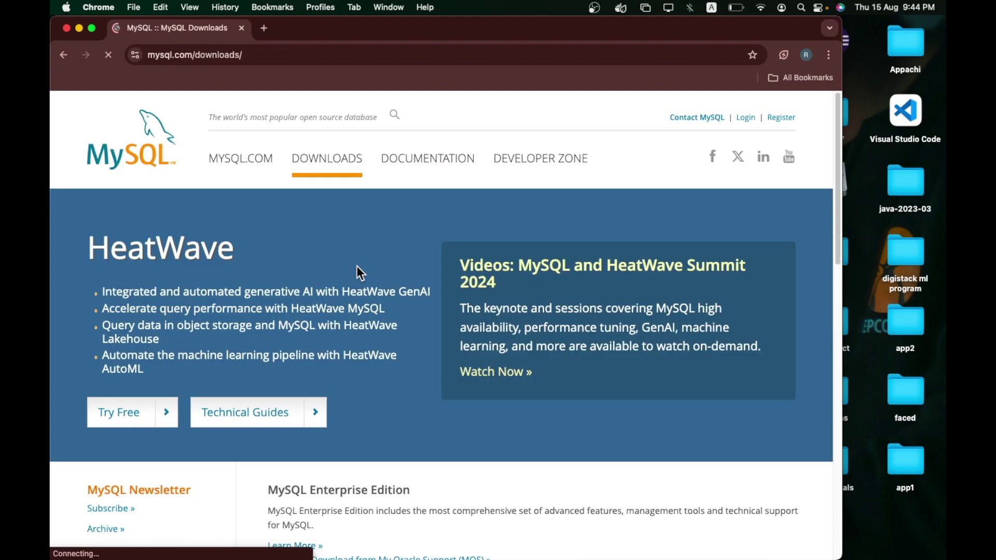
scroll(357, 266, down, 7)
scroll(357, 266, down, 2)
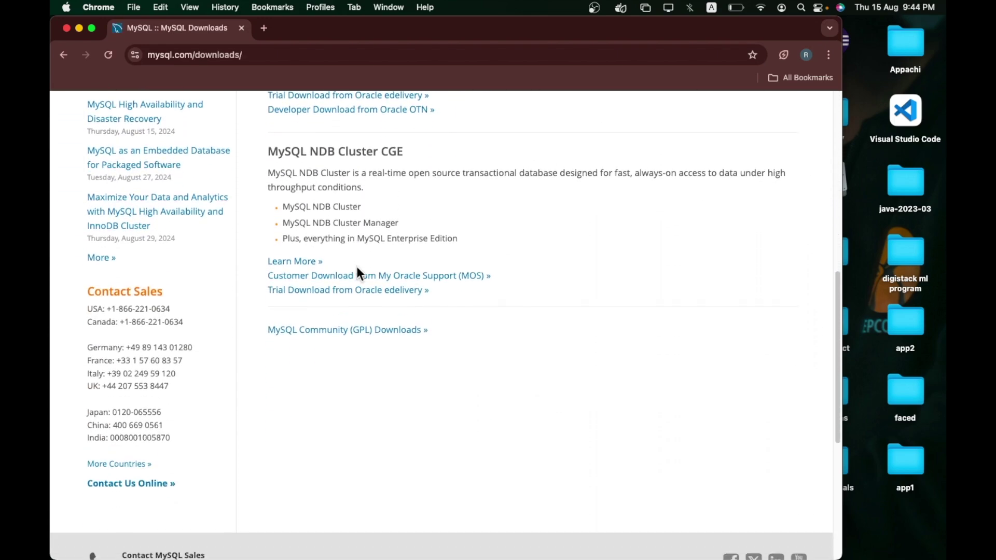
click(321, 337)
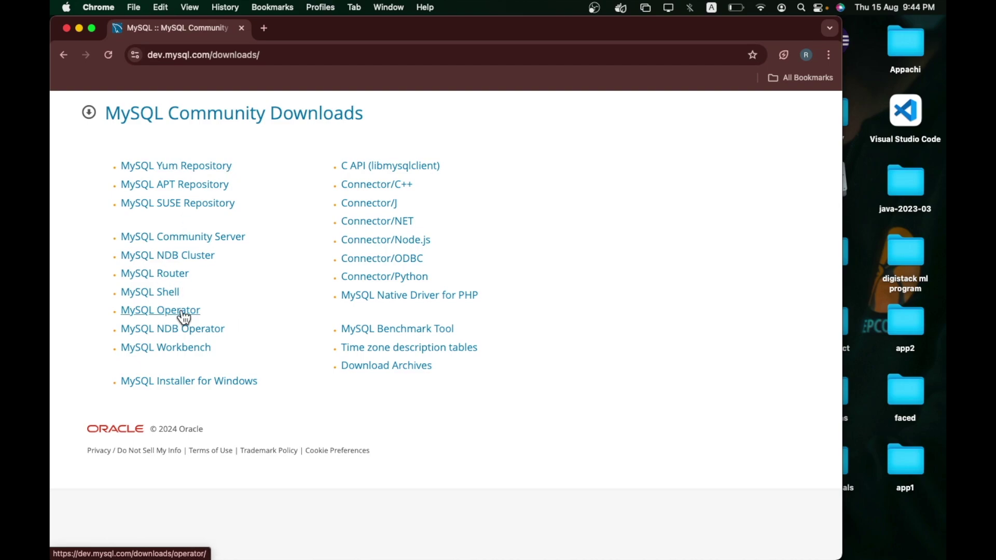
click(192, 353)
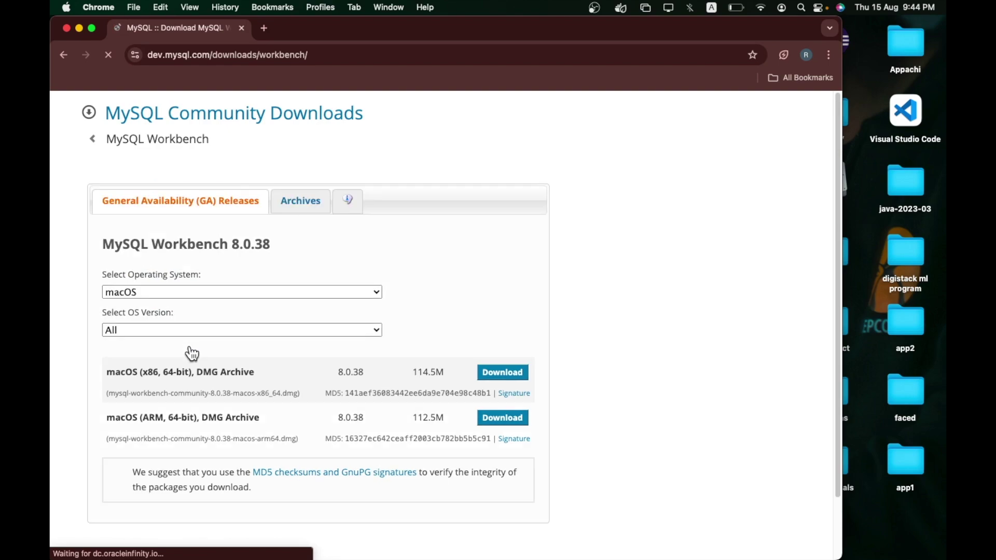
scroll(191, 353, down, 3)
scroll(191, 352, up, 3)
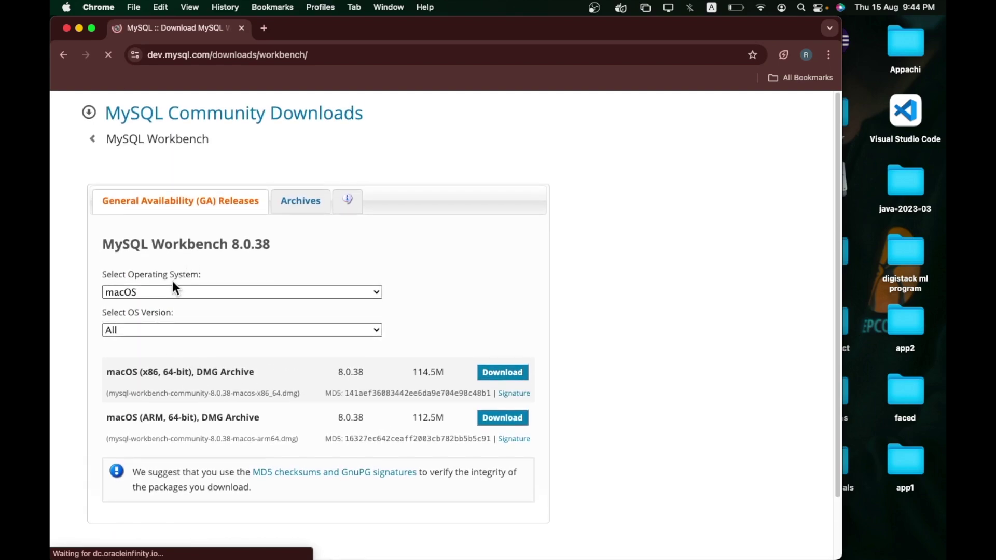
scroll(140, 339, down, 1)
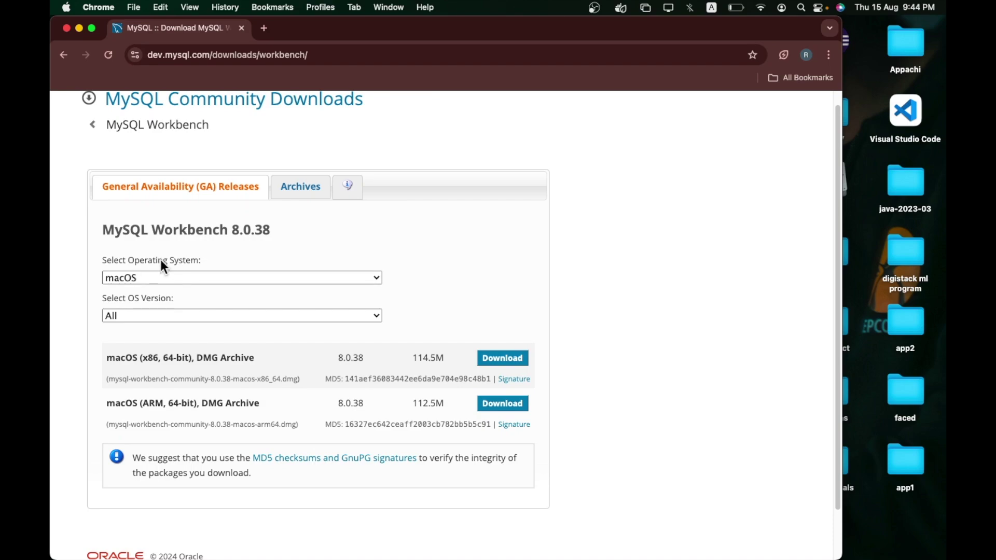
scroll(207, 292, down, 3)
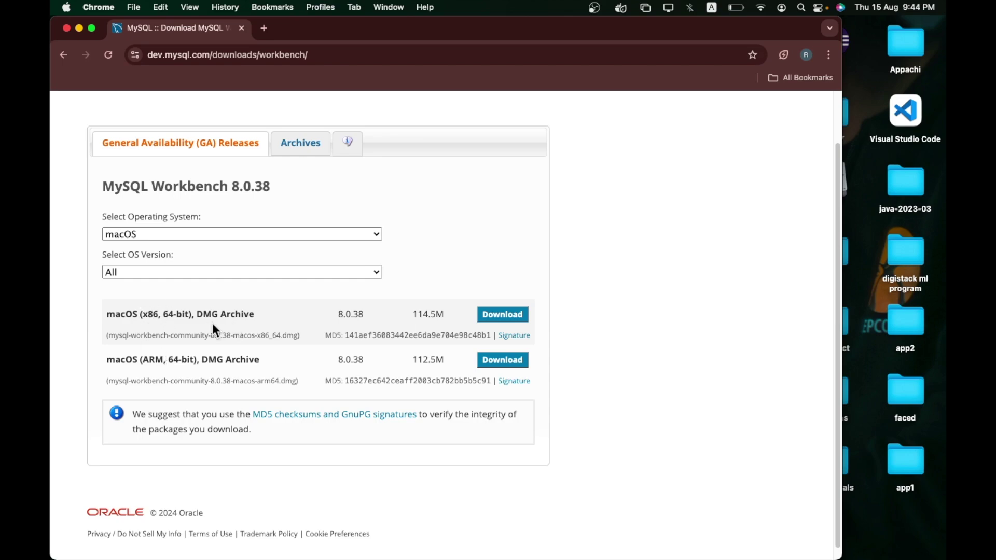
Download the macOS x86 64-bit Workbench DMG without signing in, then show it in Finder's Downloads folder.
click(502, 321)
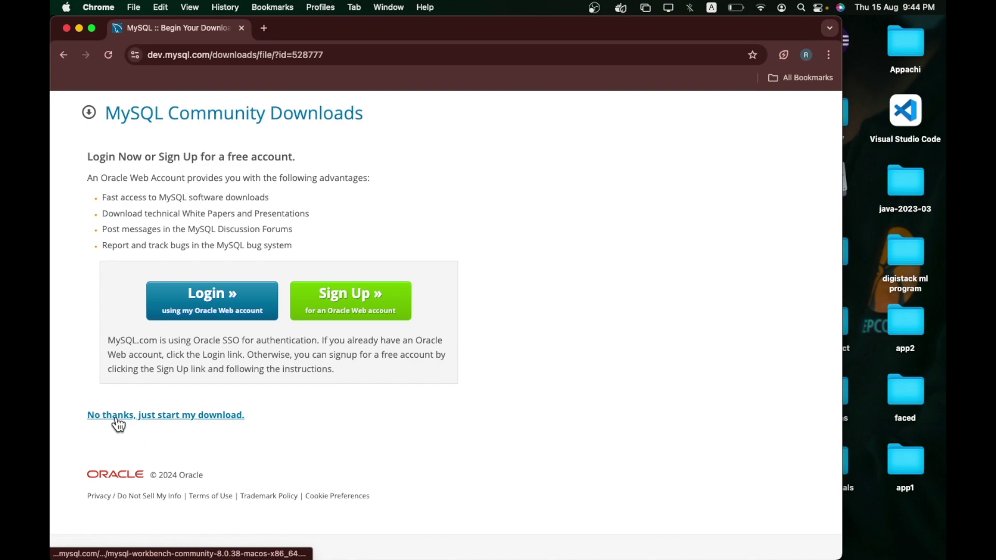
click(148, 418)
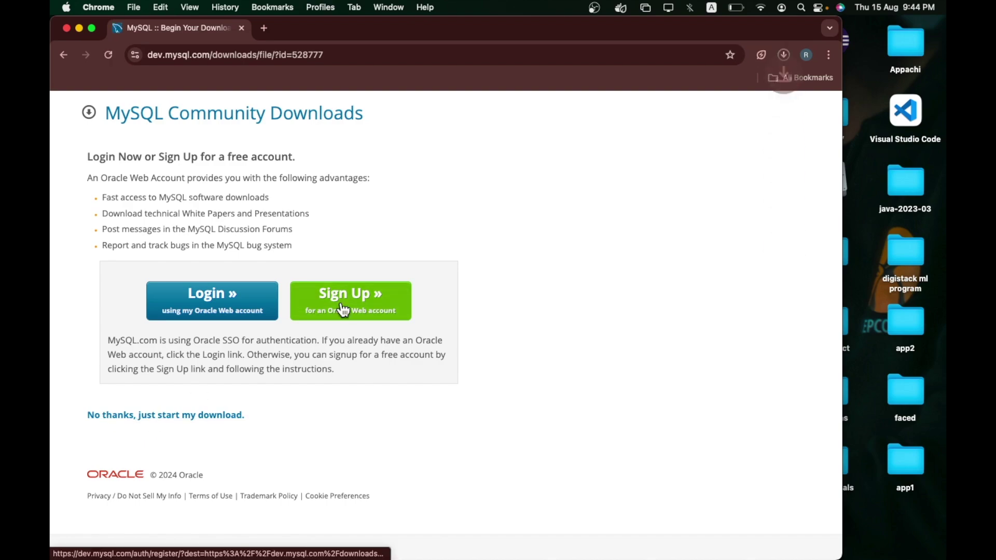
click(783, 55)
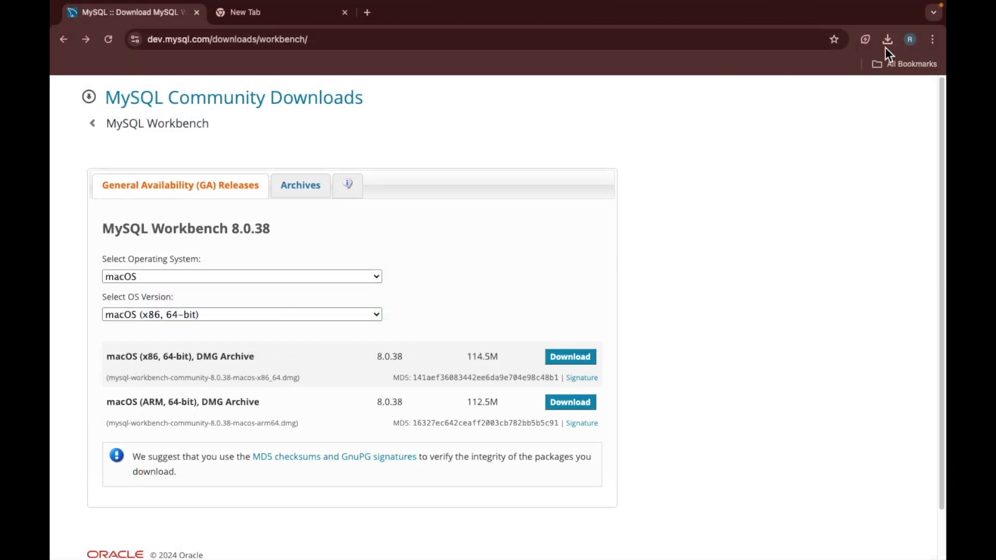
click(889, 42)
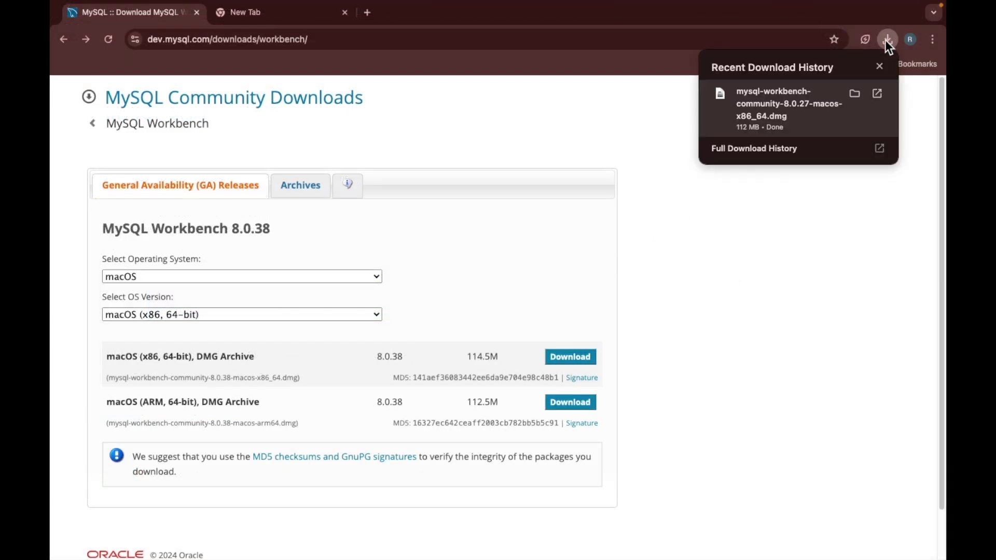
click(854, 95)
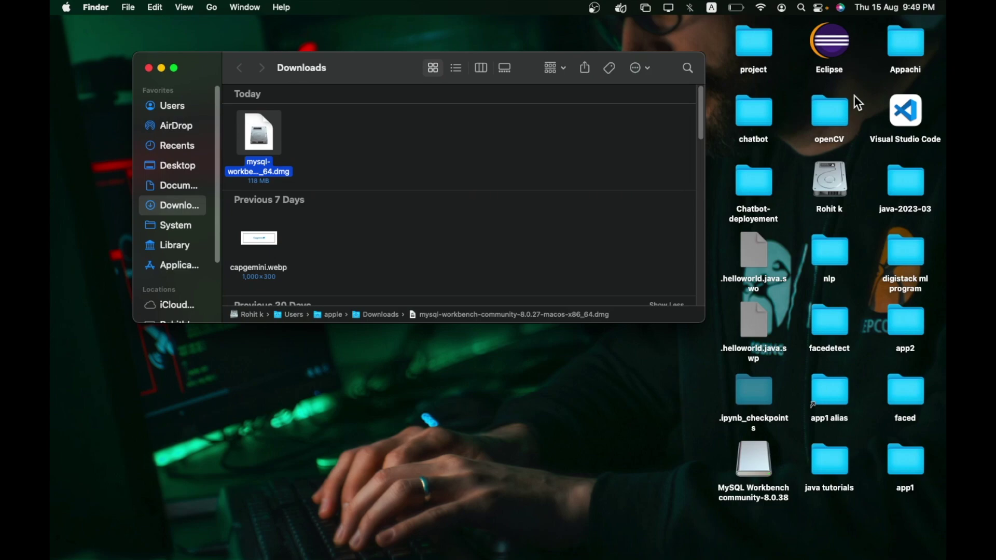
Mount the Workbench 8.0.27 DMG, copy MySQLWorkbench into Applications, and close the installer and Downloads windows.
double_click(264, 140)
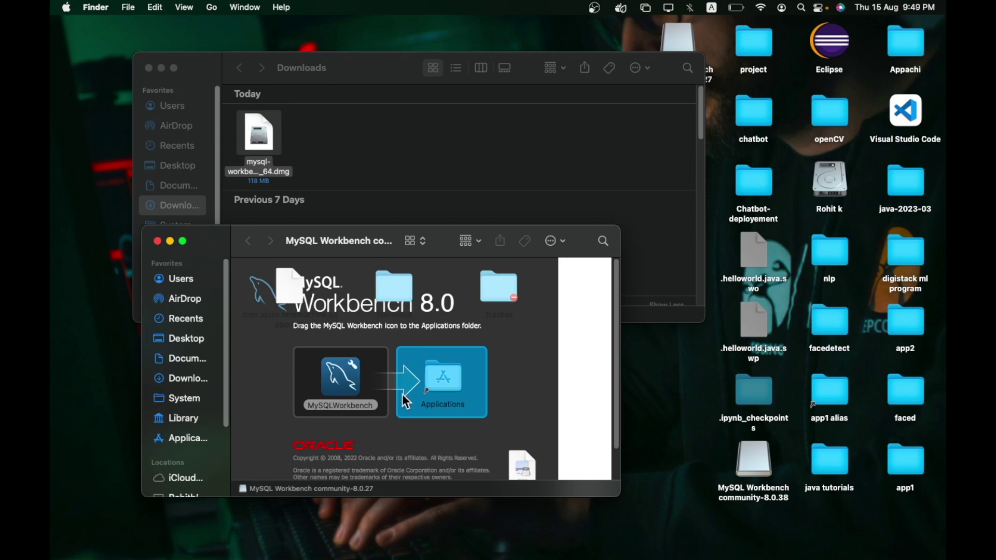
scroll(413, 394, down, 2)
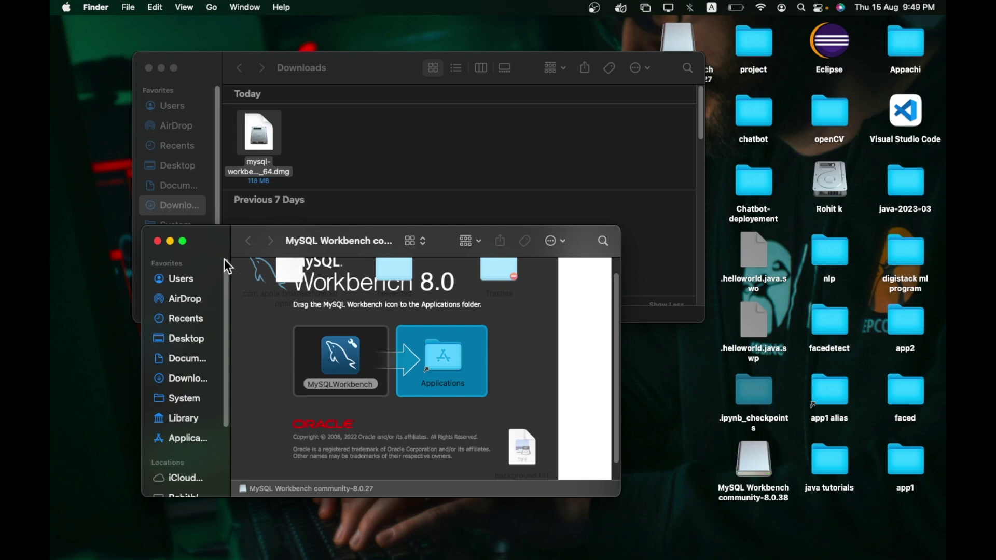
drag(339, 353, 447, 357)
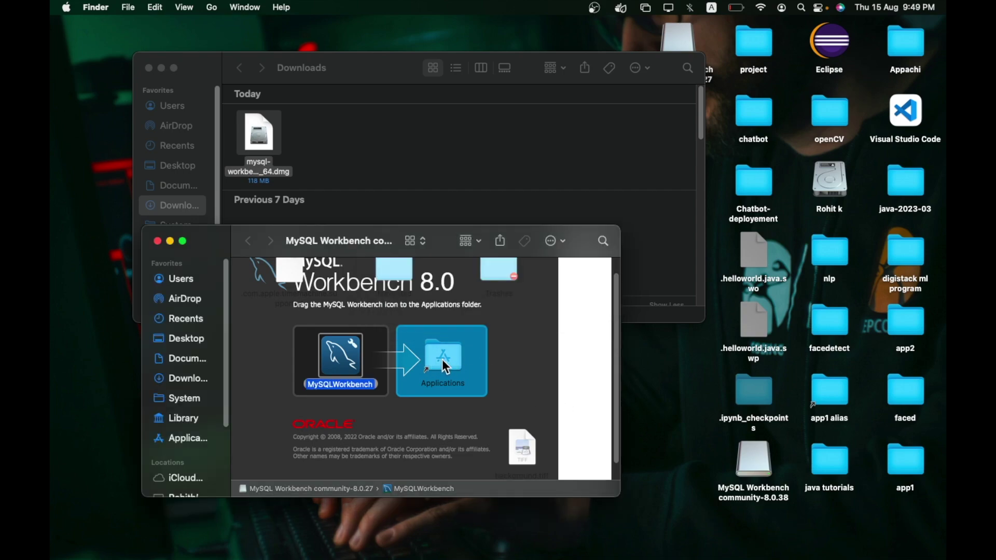
click(158, 242)
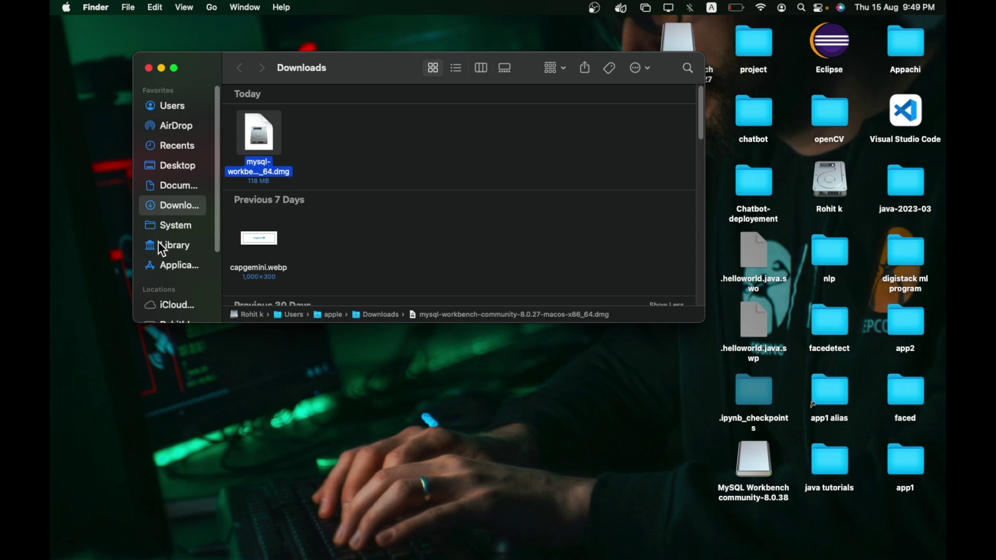
click(149, 68)
Launch MySQLWorkbench from Launchpad and confirm opening the downloaded app to reach MySQL Connections.
mouse_move(227, 553)
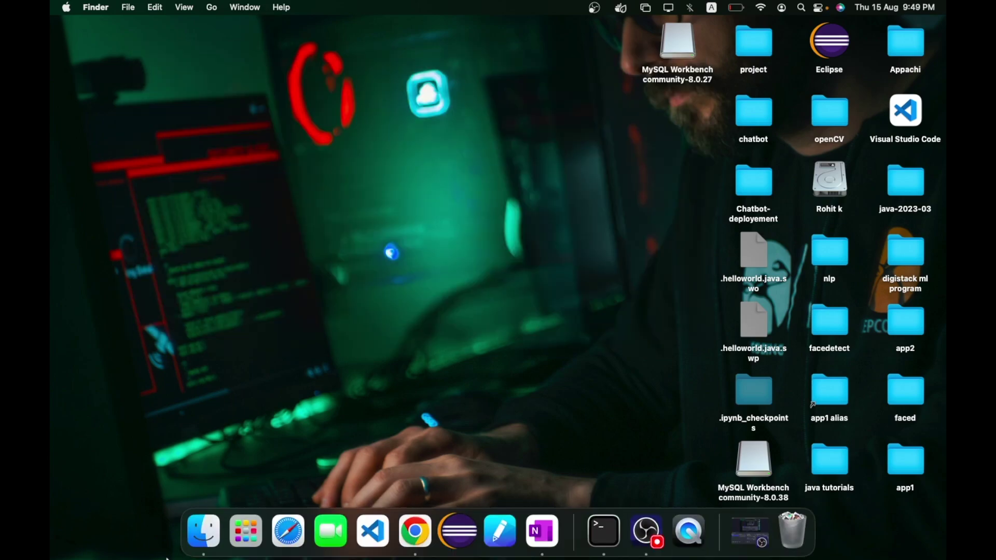
click(239, 514)
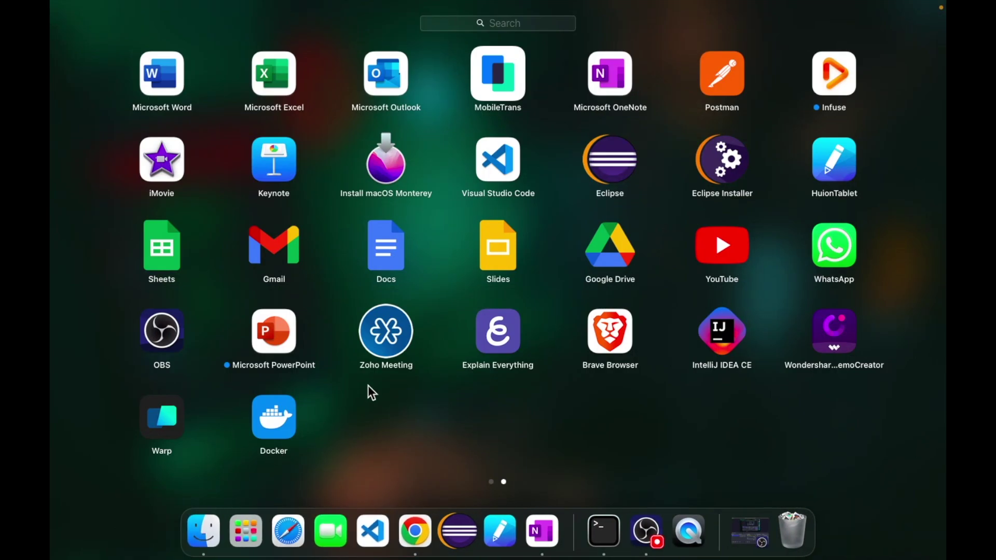
scroll(369, 386, left, 3)
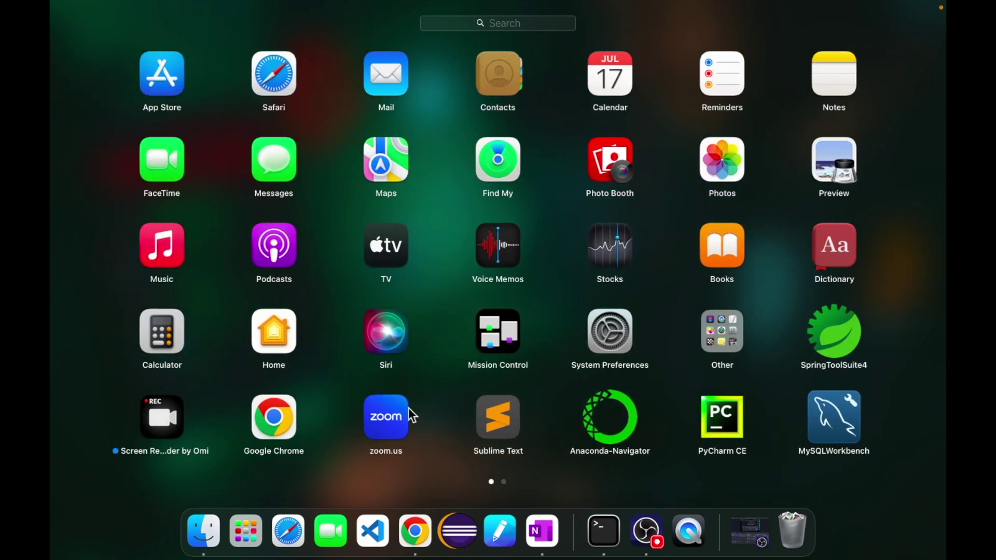
click(827, 426)
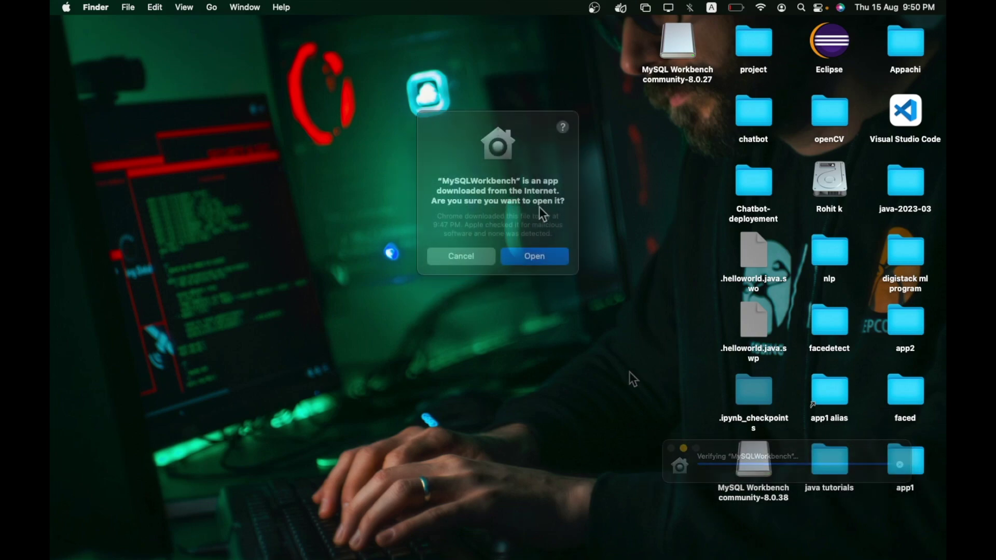
click(534, 260)
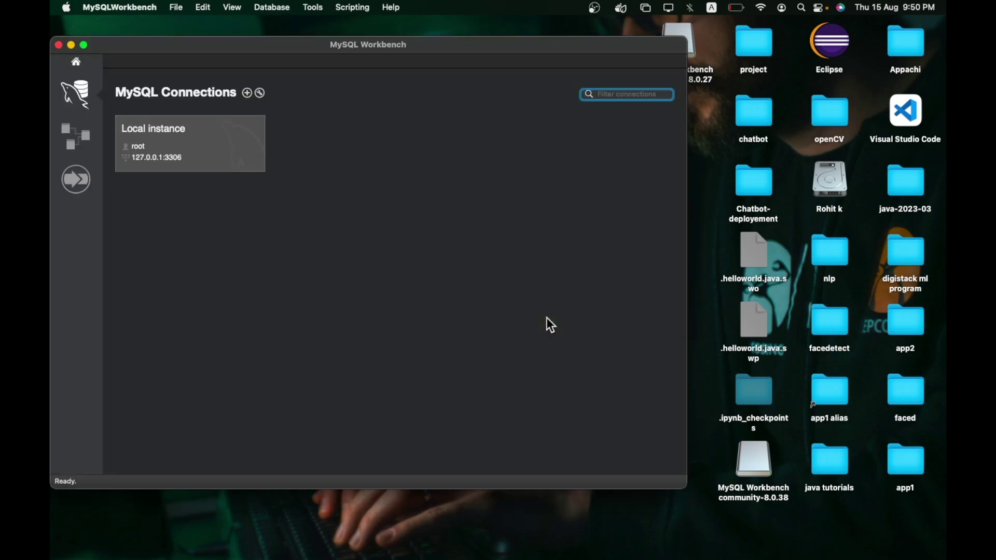
Maximize Workbench and connect to the Local instance with the root password, accepting the version warning.
click(84, 46)
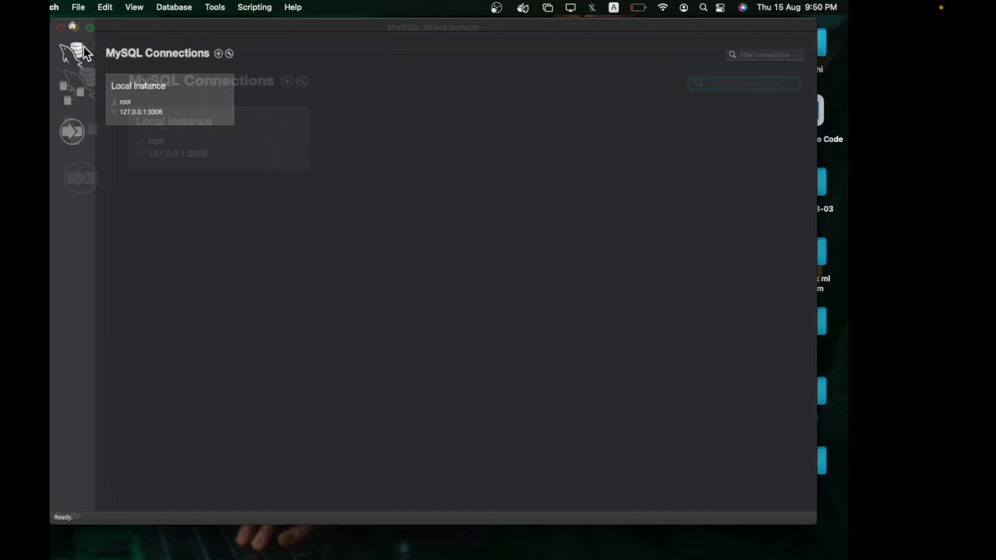
click(158, 92)
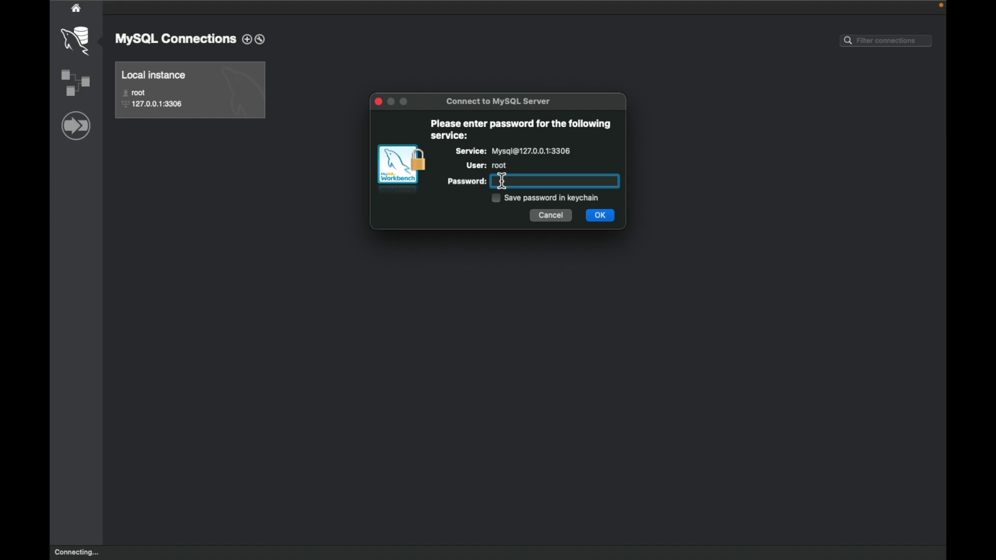
text(••••••••)
click(605, 217)
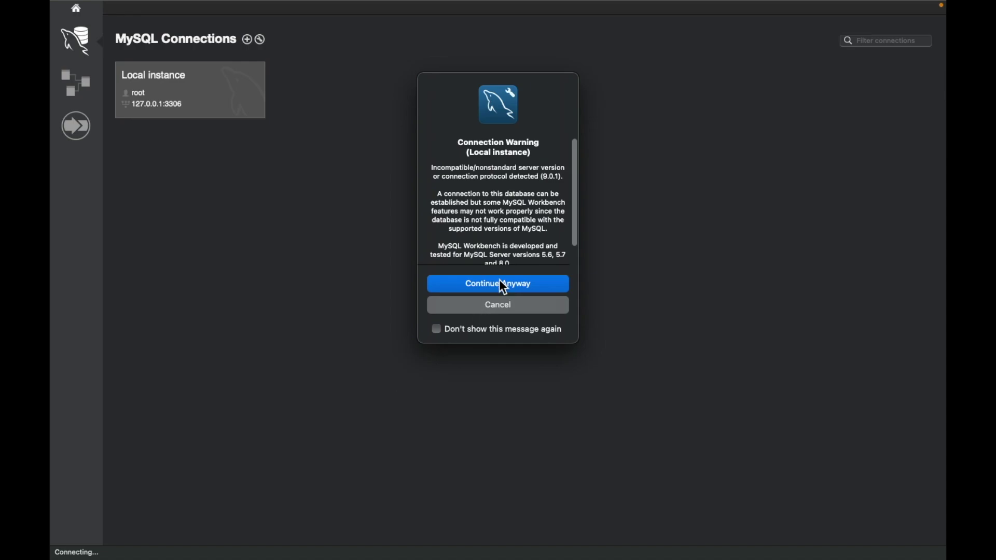
click(500, 281)
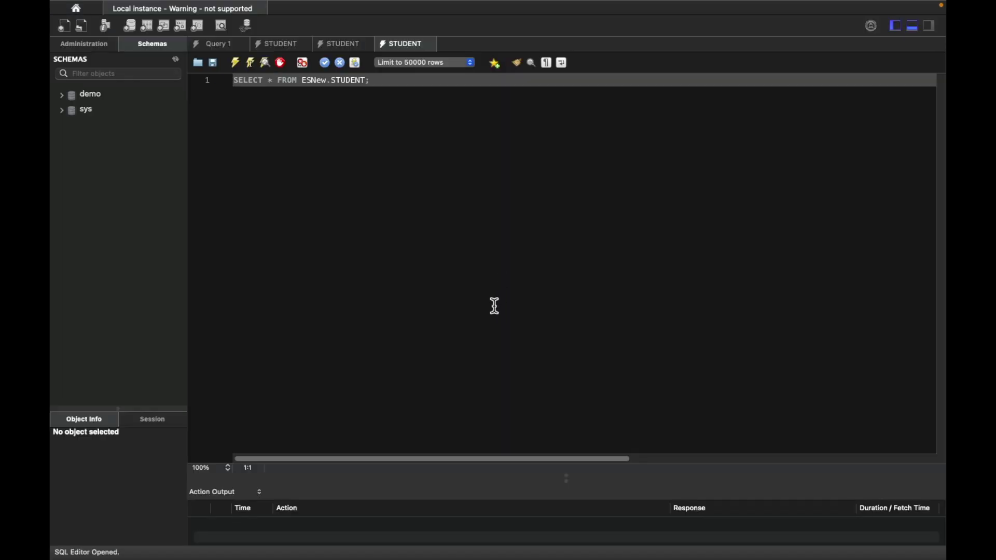